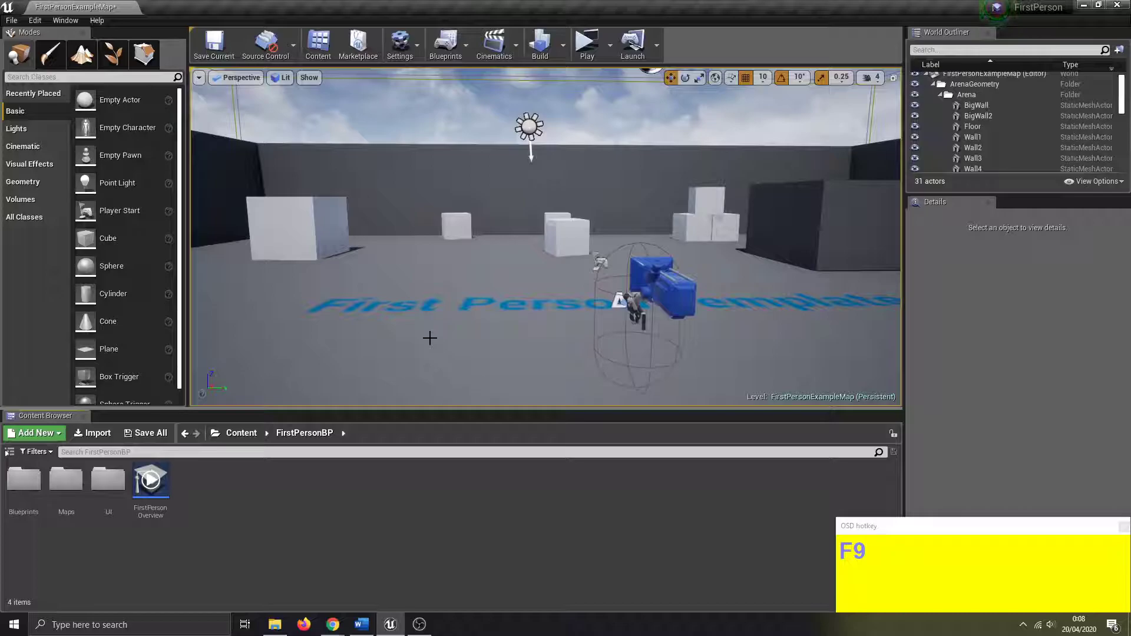
Create a Widget Blueprint named widget3D in the FirstPersonBP UI folder.
double_click(108, 480)
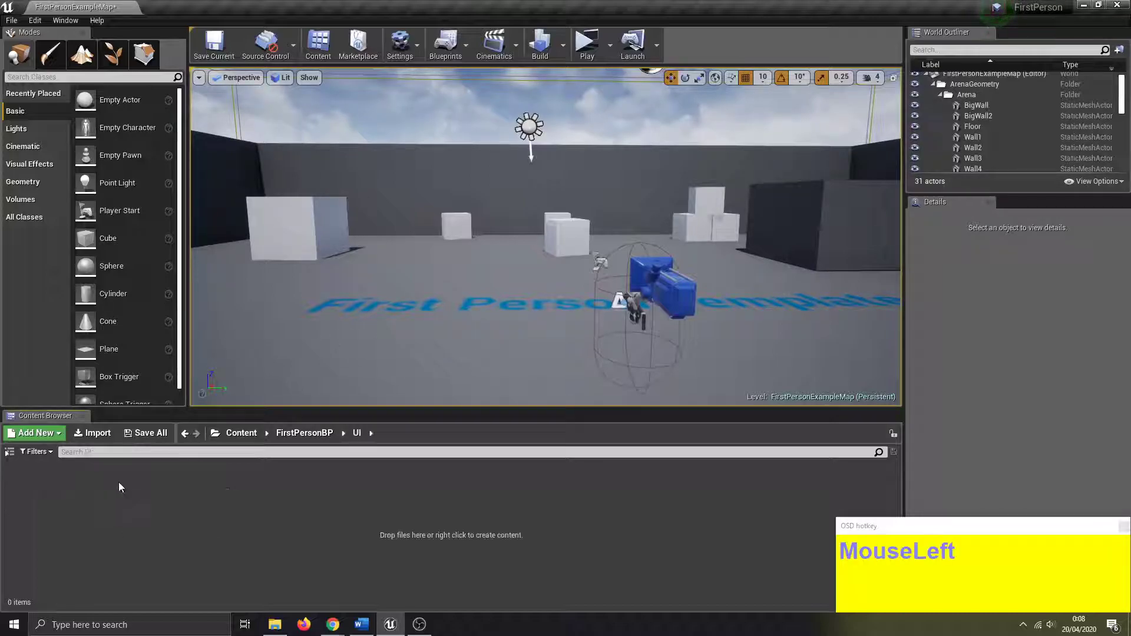
right_click(172, 482)
mouse_move(228, 477)
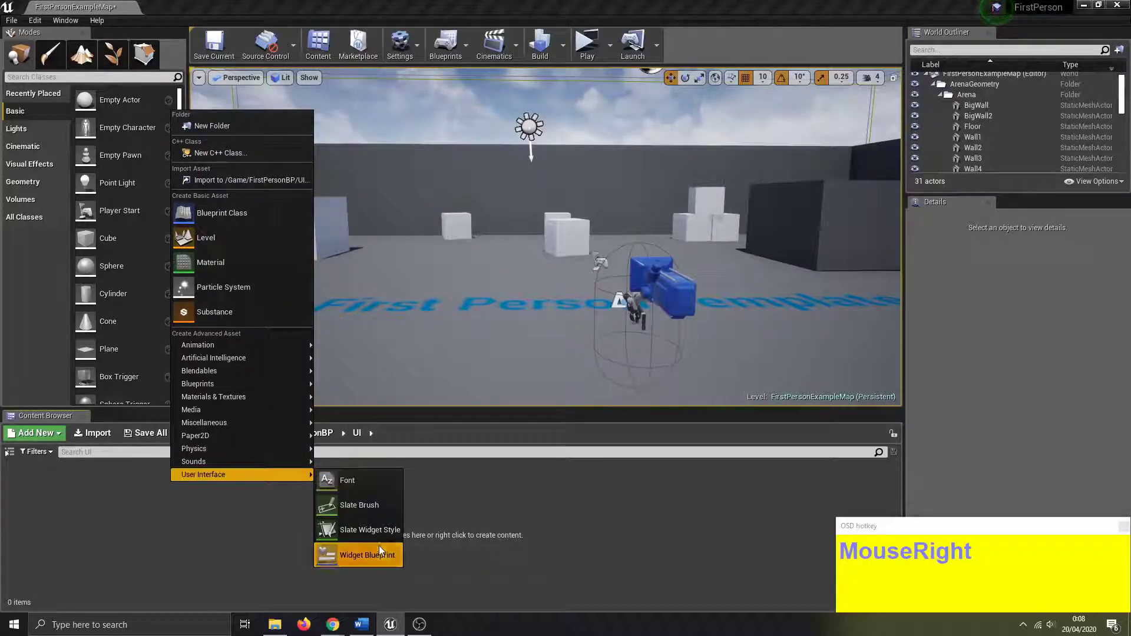
left_click(380, 548)
type("widg")
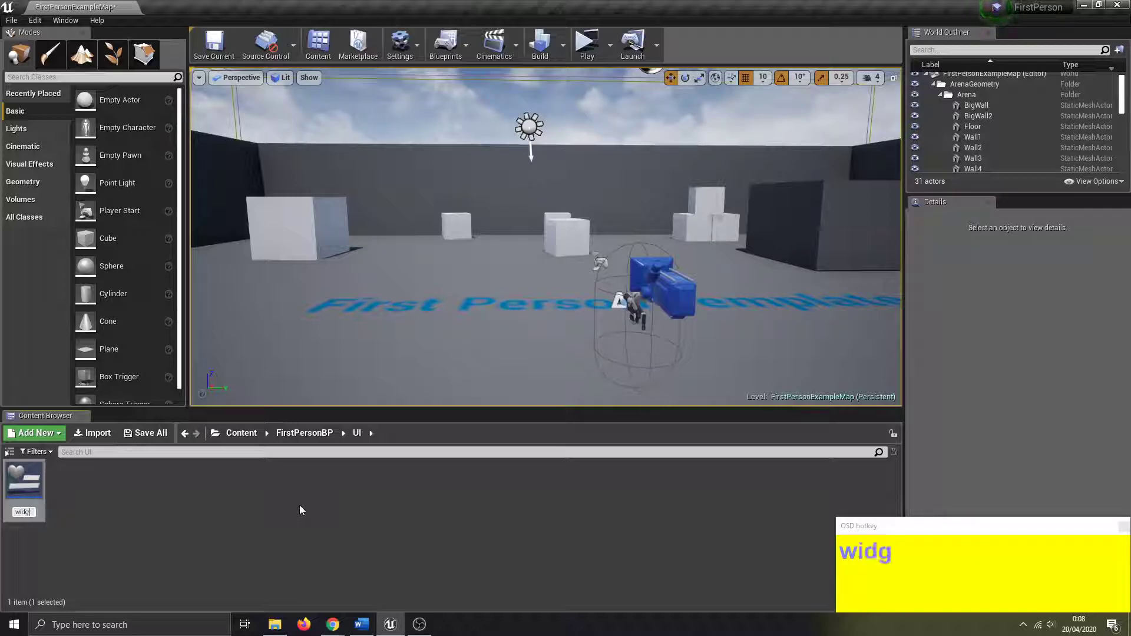
type("et3D")
key("Return")
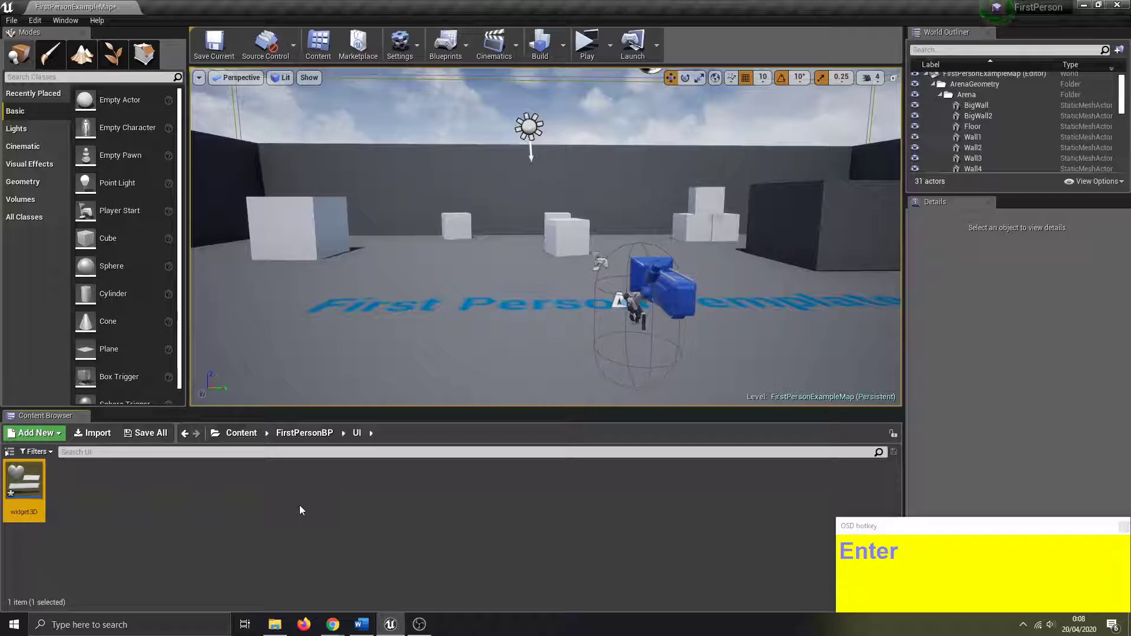
Open the widget3D blueprint and set its canvas to a custom size of 500 wide by 300 high.
left_click(12, 488)
double_click(12, 488)
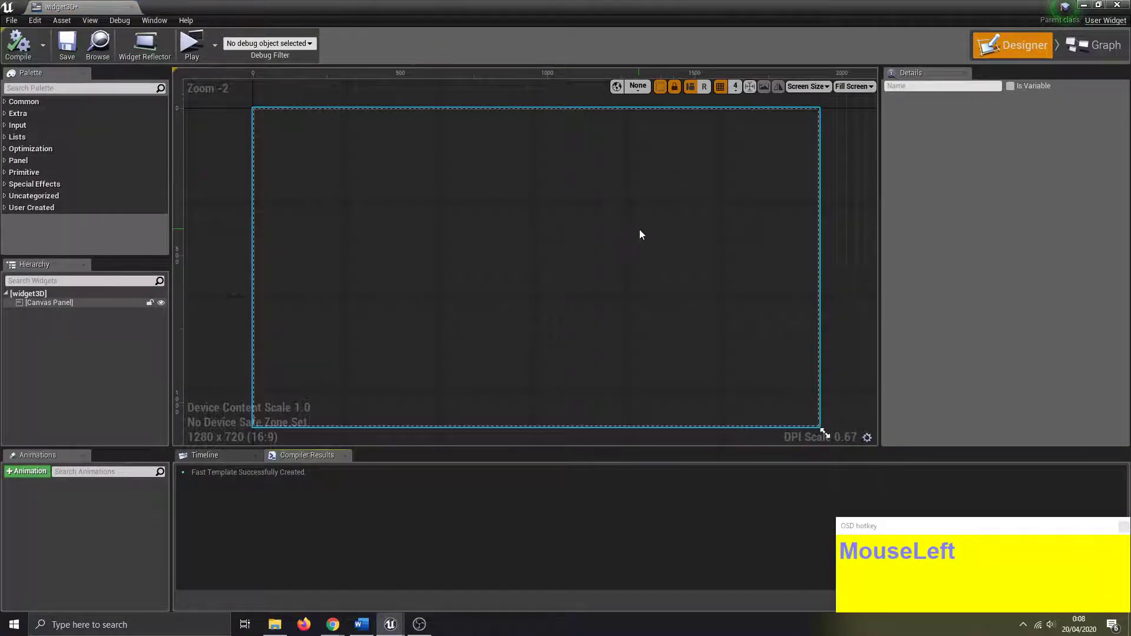
left_click(854, 86)
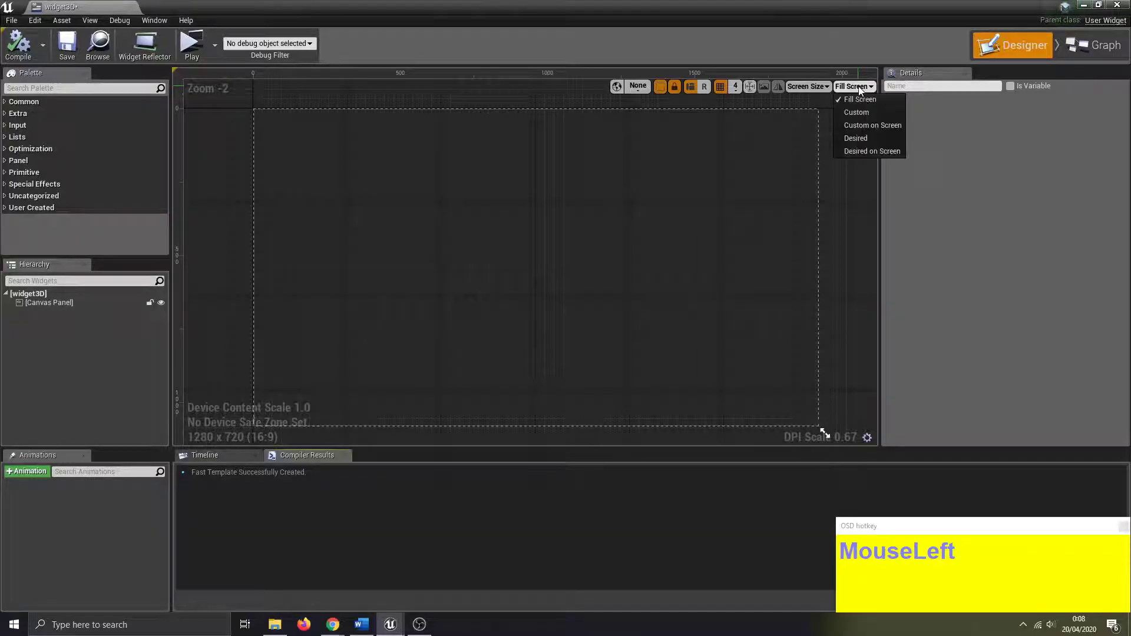
left_click(869, 116)
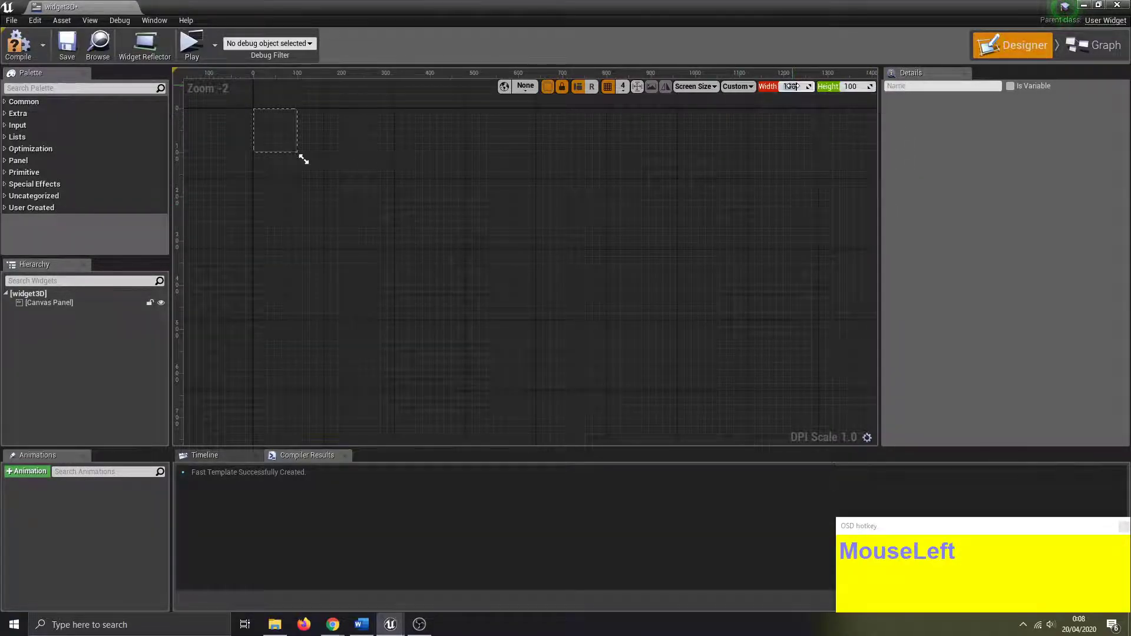
type("500")
left_click(851, 86)
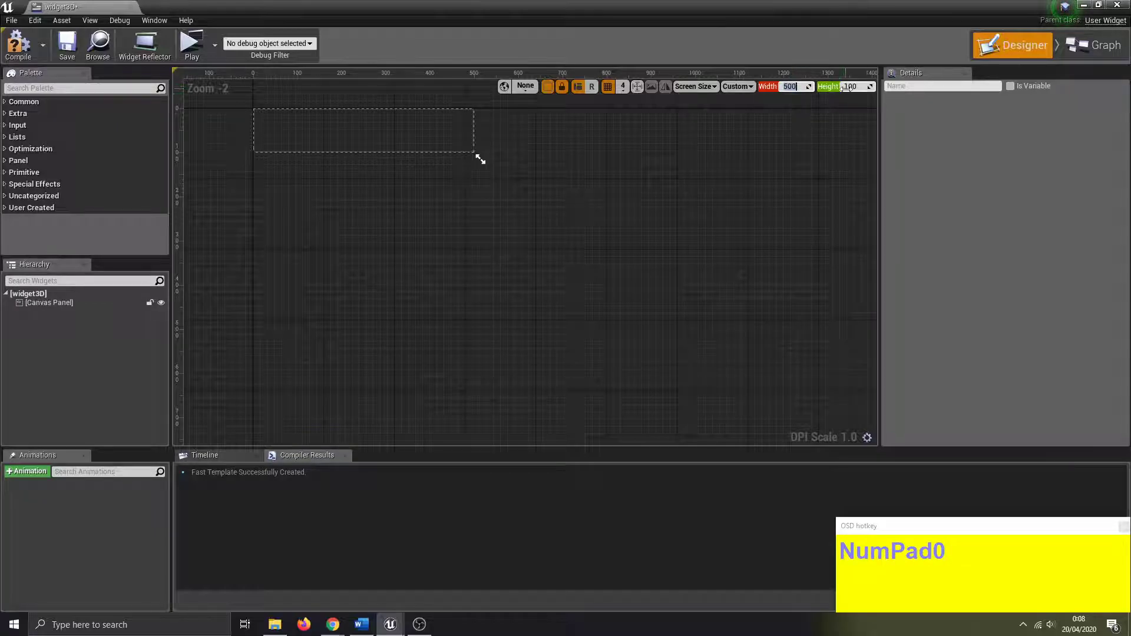
type("300")
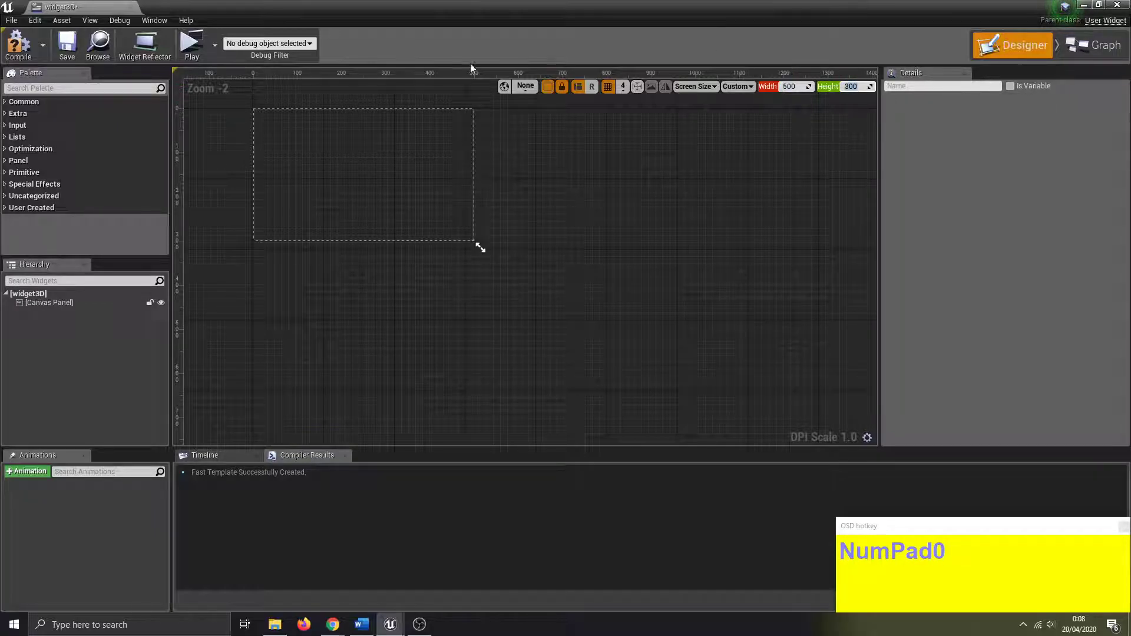
Place a Button of about 375 by 156 on the widget canvas, at about X 60, Y 80.
left_click(121, 88)
type("butt")
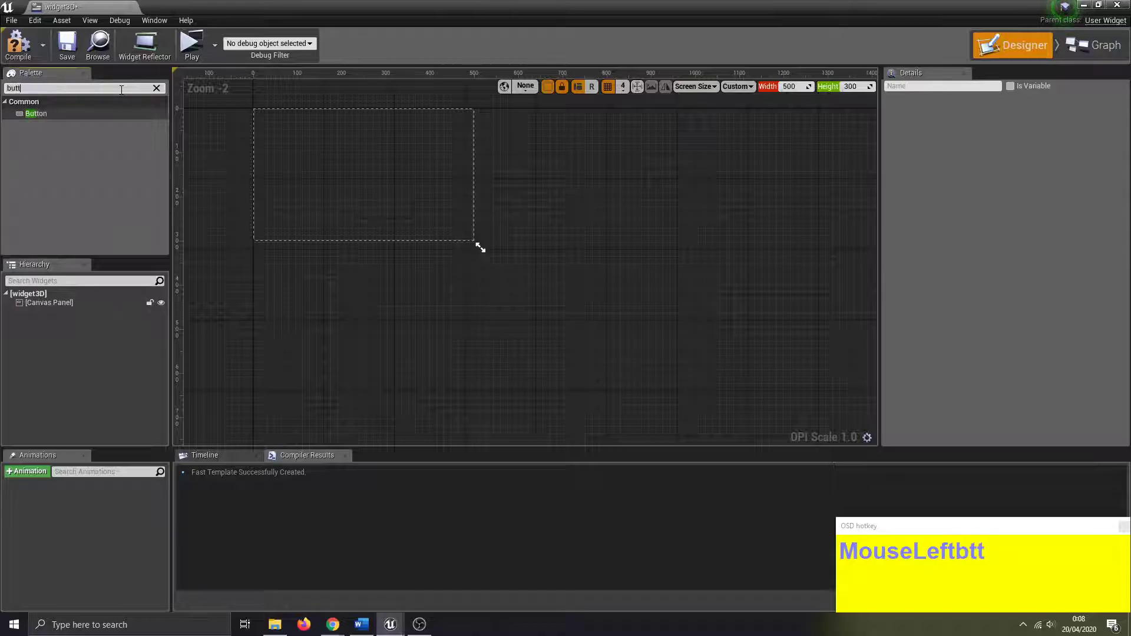
left_click_drag(36, 113, 448, 214)
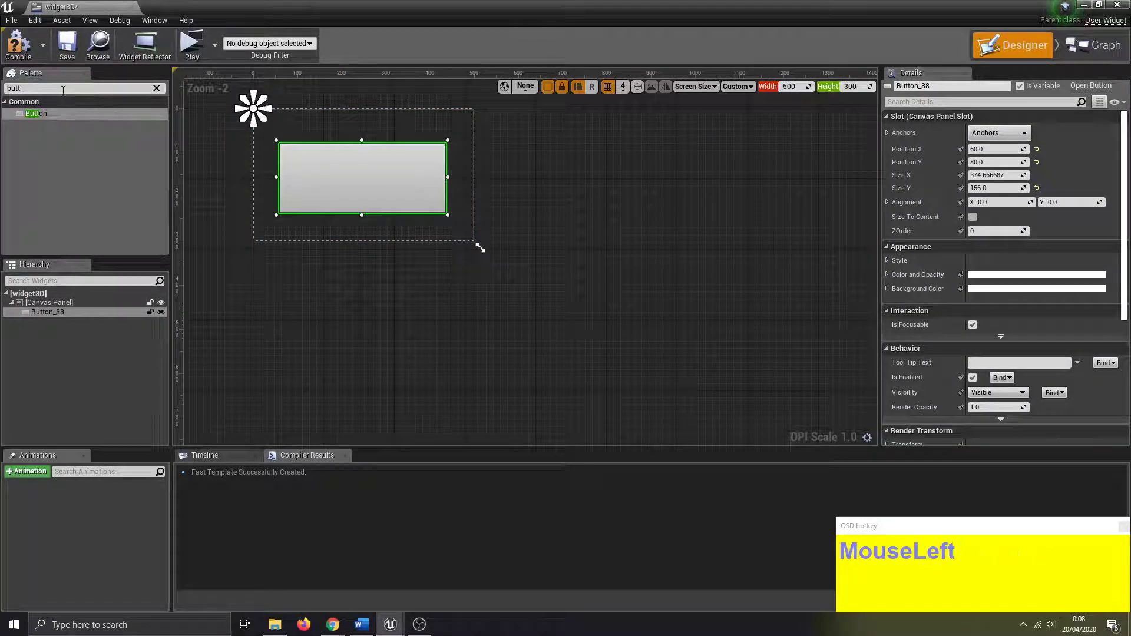
left_click(618, 236)
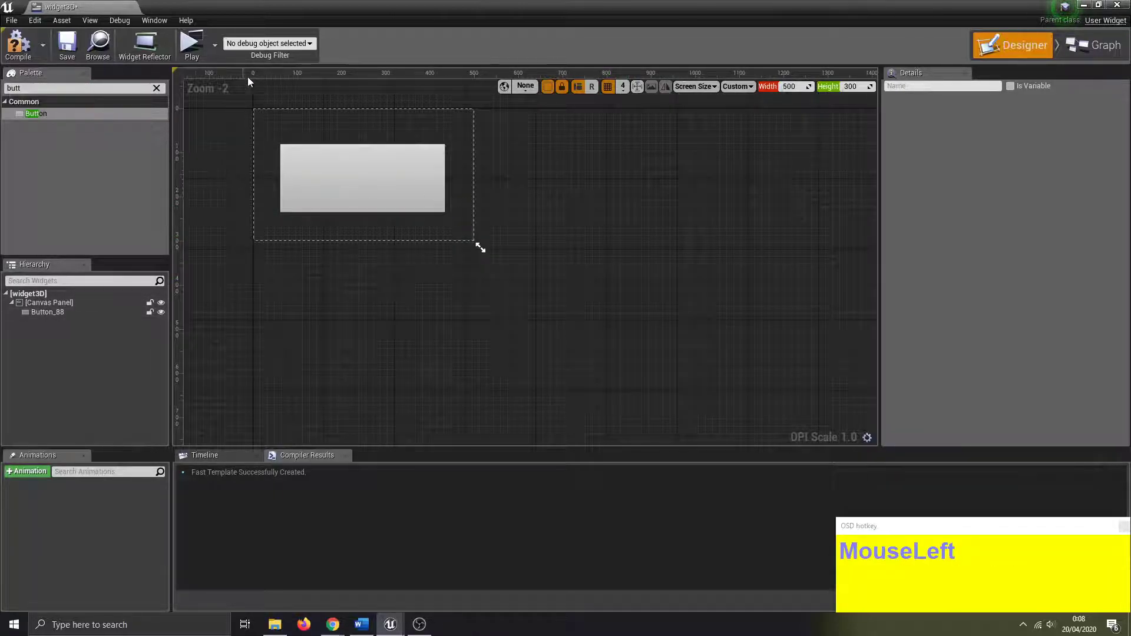
Add an On Clicked event for the canvas button.
left_click(395, 192)
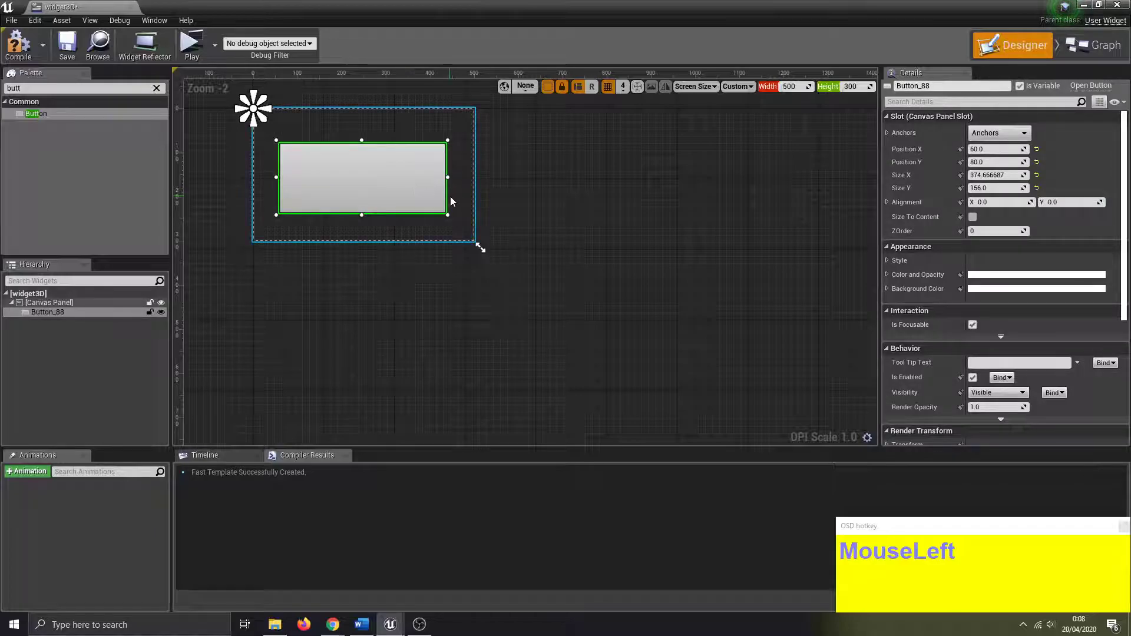
scroll(1046, 344, "down", 10)
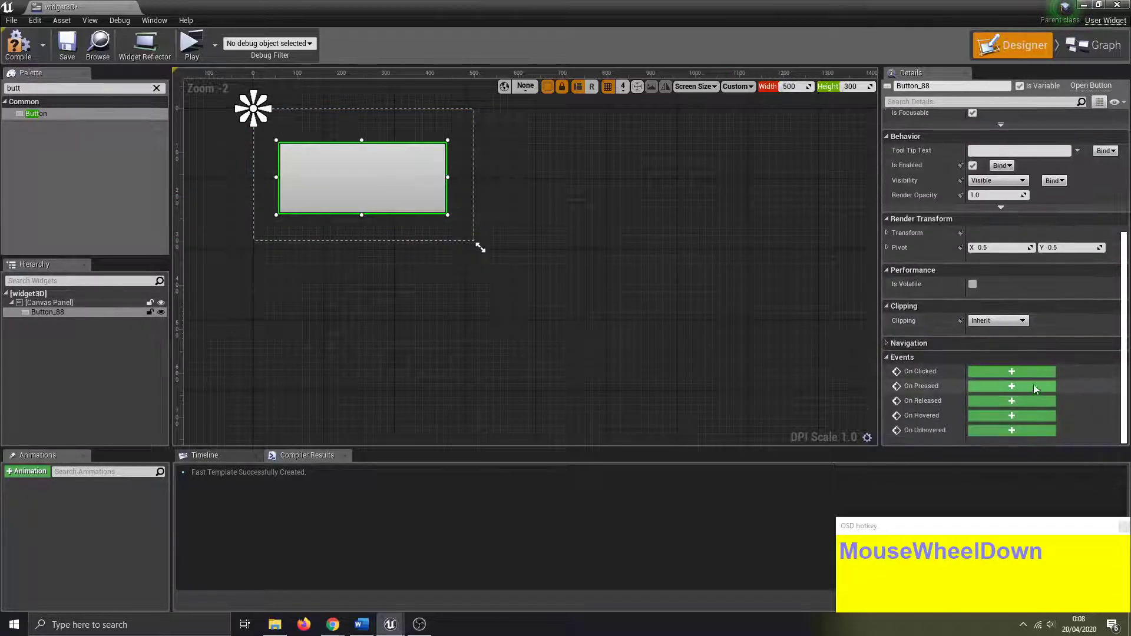
left_click(1021, 369)
Connect a Print String node with the text Hello to the On Clicked event, then save and close the widget blueprint.
left_click_drag(702, 356, 827, 345)
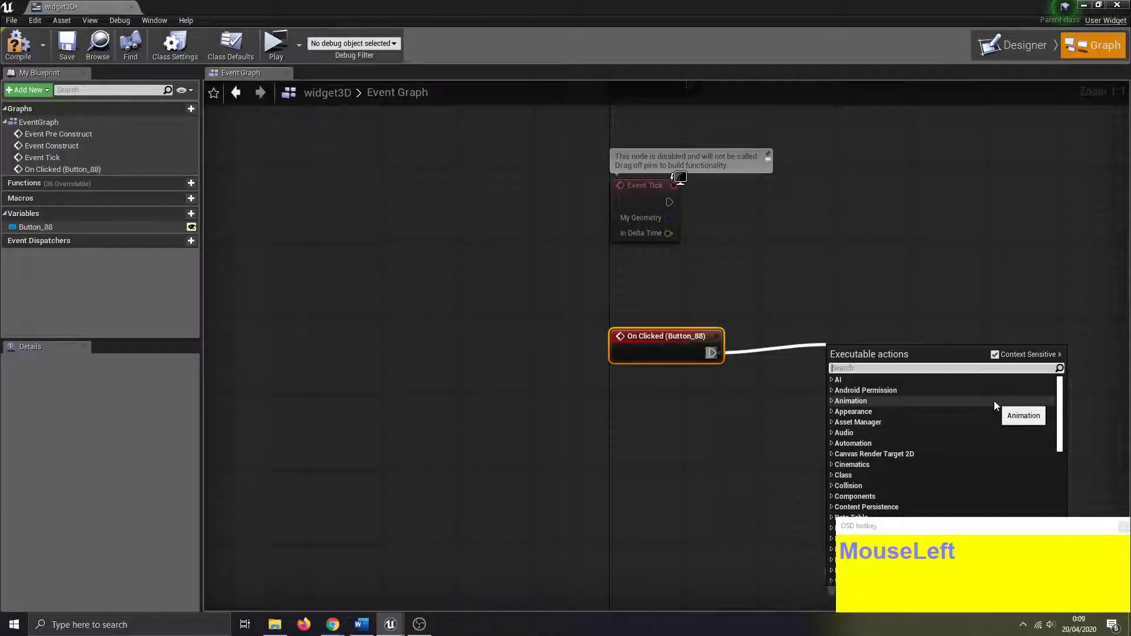
type("print strin")
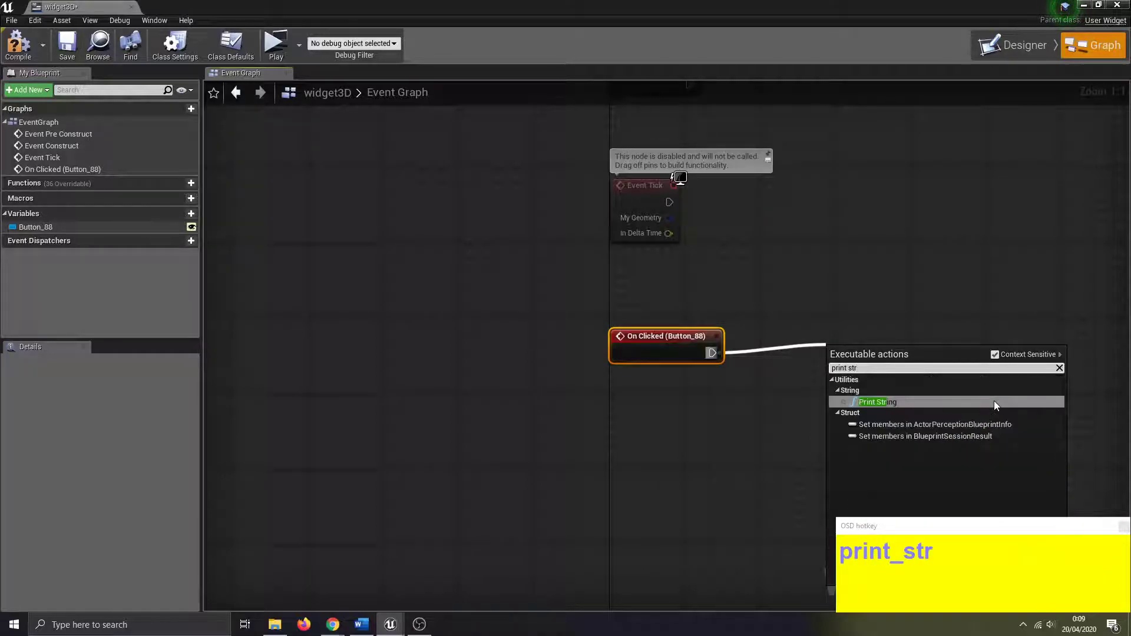
key("BackSpace")
type("ing")
left_click(994, 401)
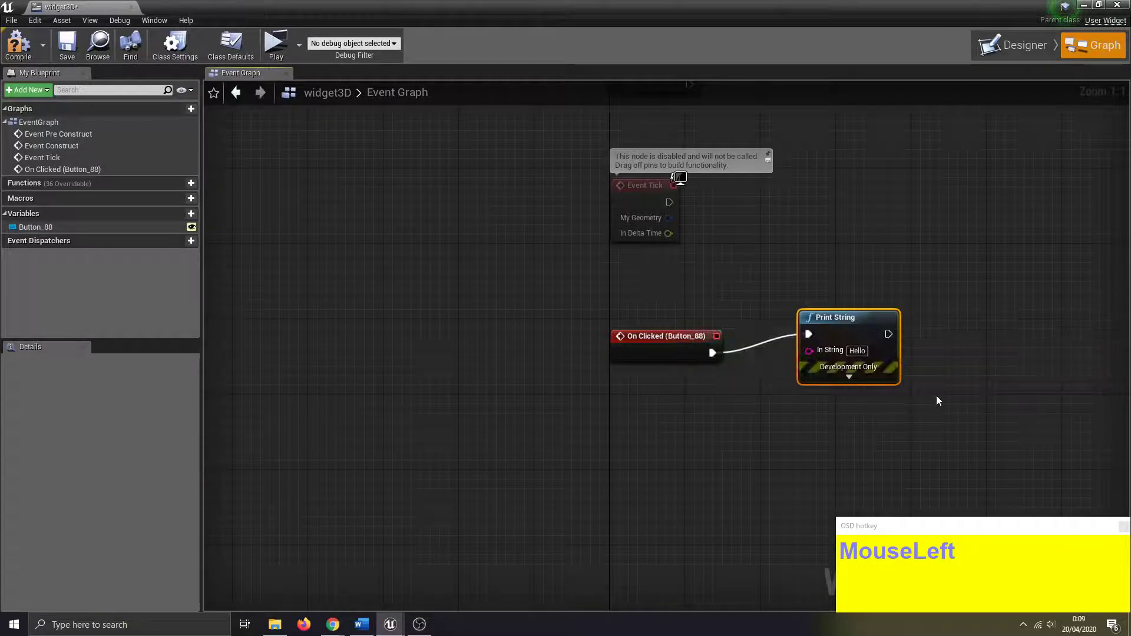
left_click(859, 351)
left_click(995, 375)
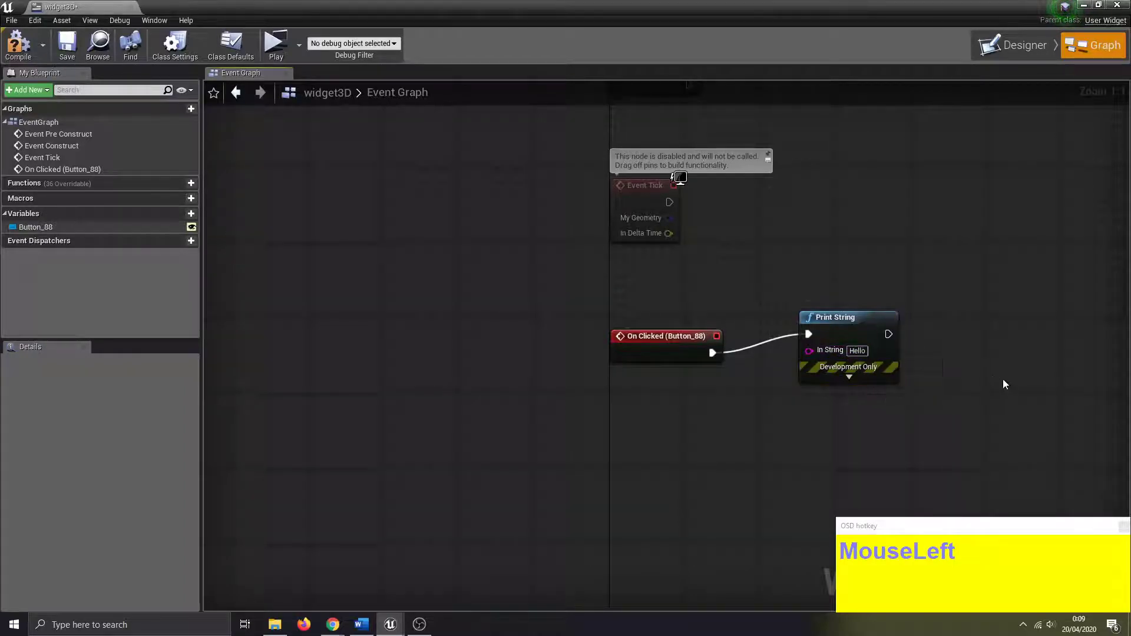
left_click(66, 50)
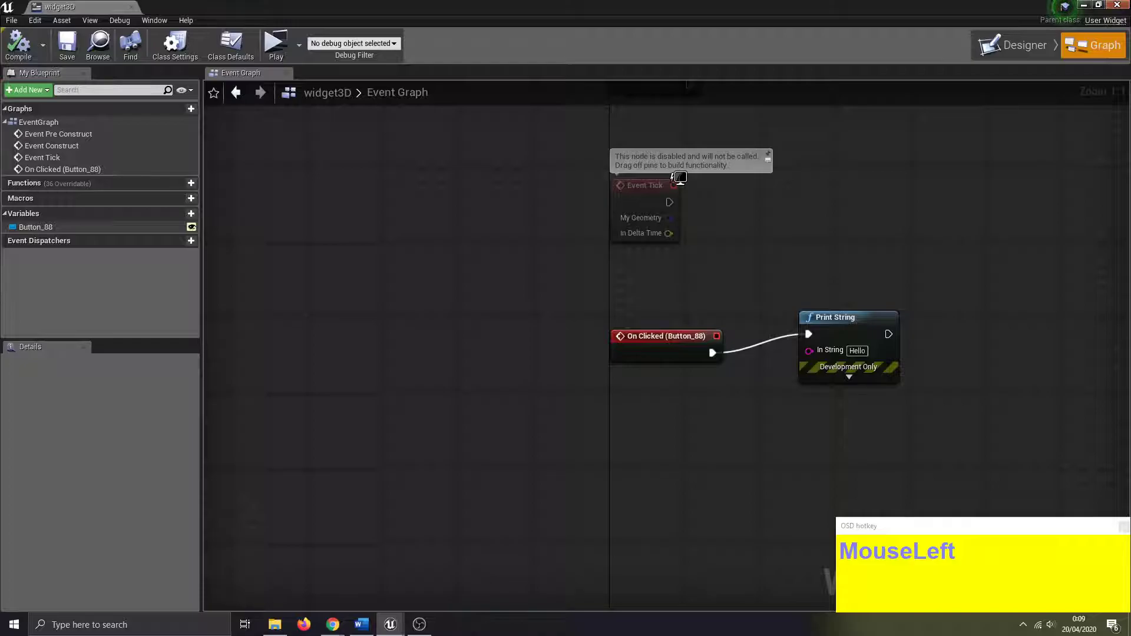
left_click(1117, 4)
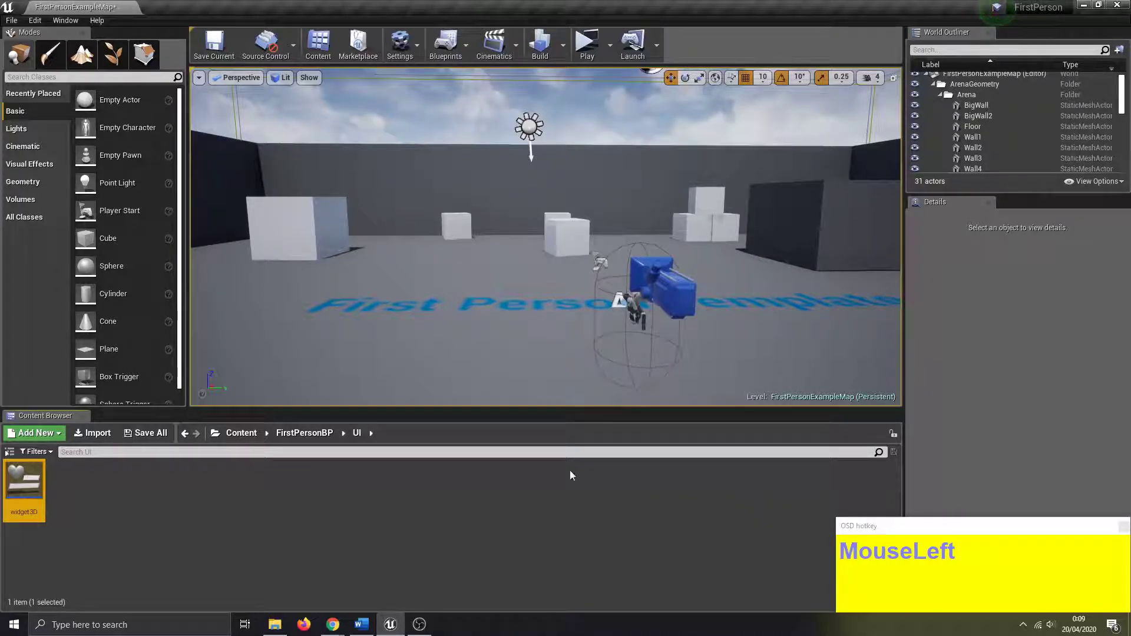
Create a Blueprint Class with Actor as its parent in the FirstPersonBP Blueprints folder, keeping the default name.
left_click(316, 434)
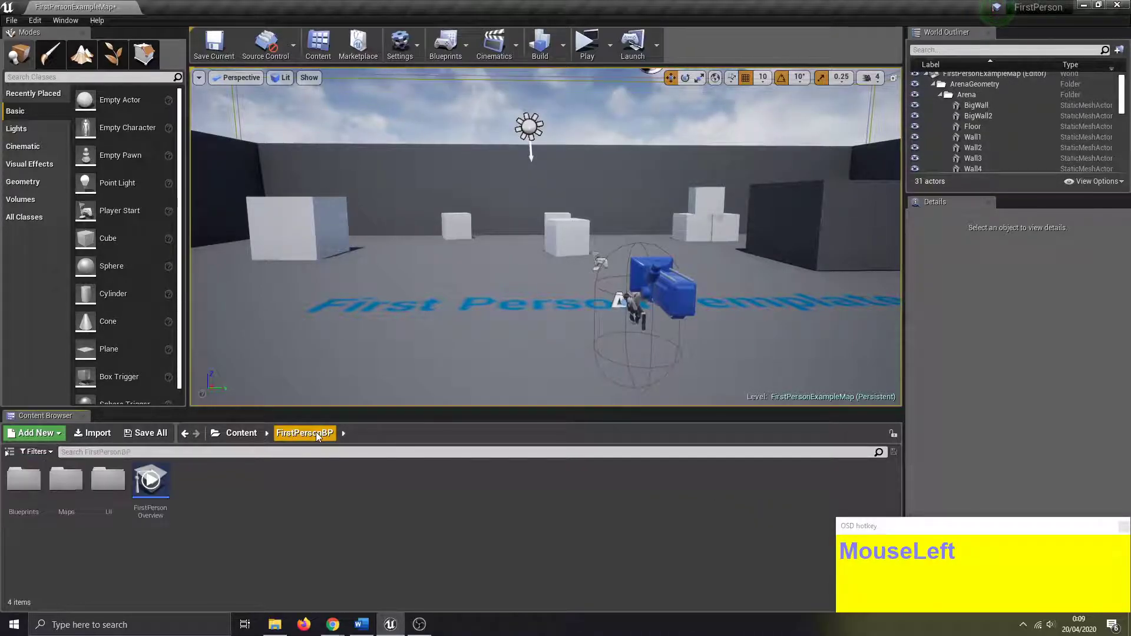
left_click(30, 492)
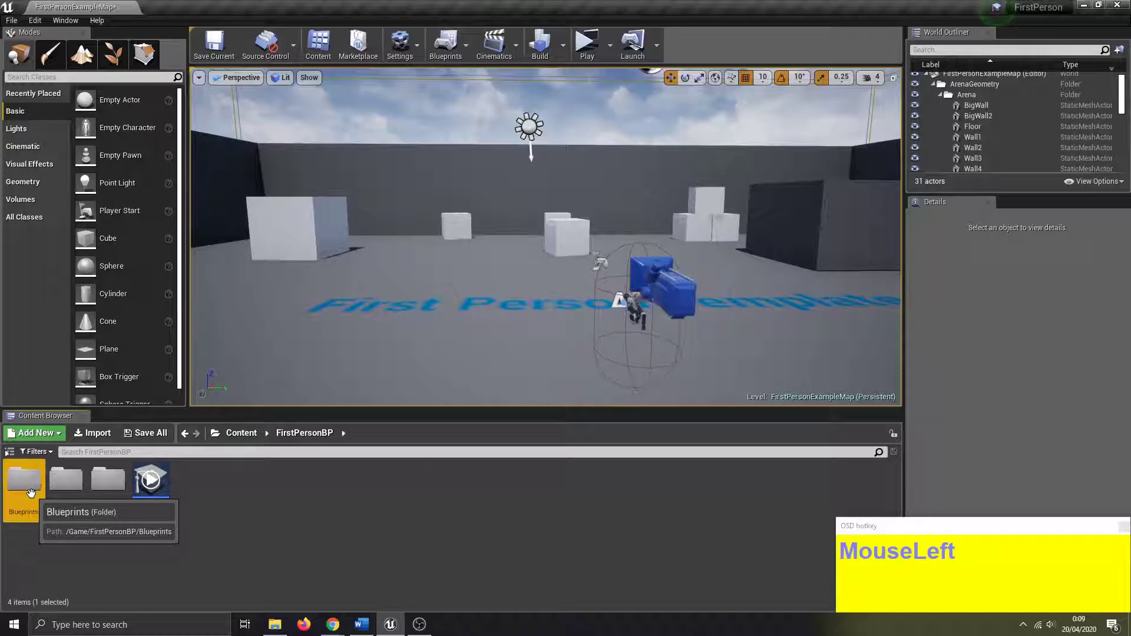
double_click(31, 492)
right_click(212, 493)
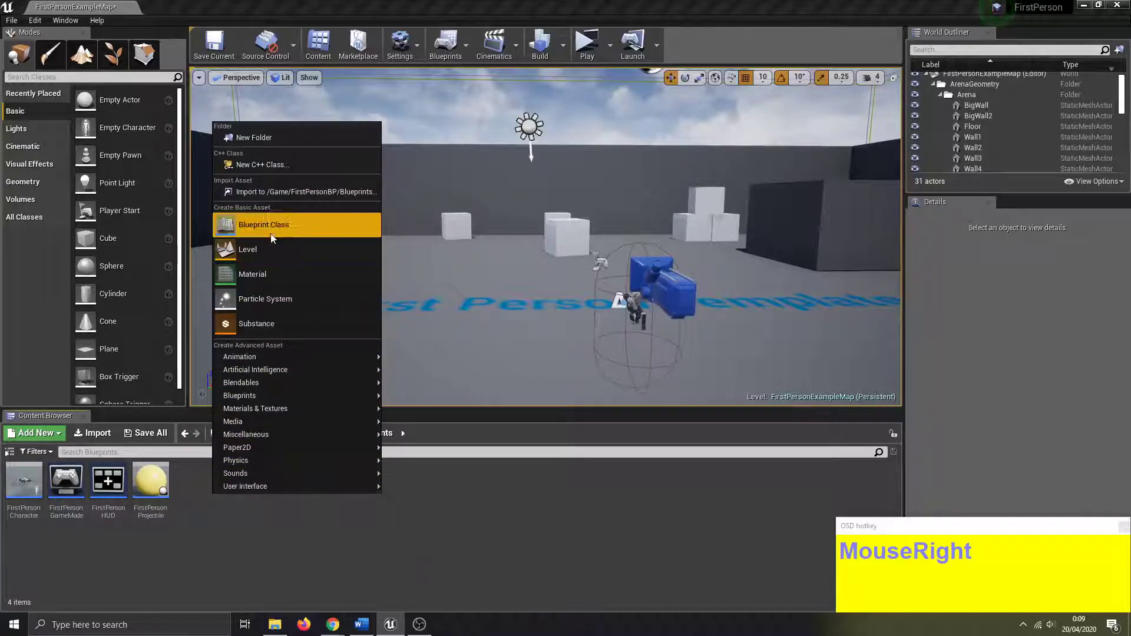
left_click(275, 230)
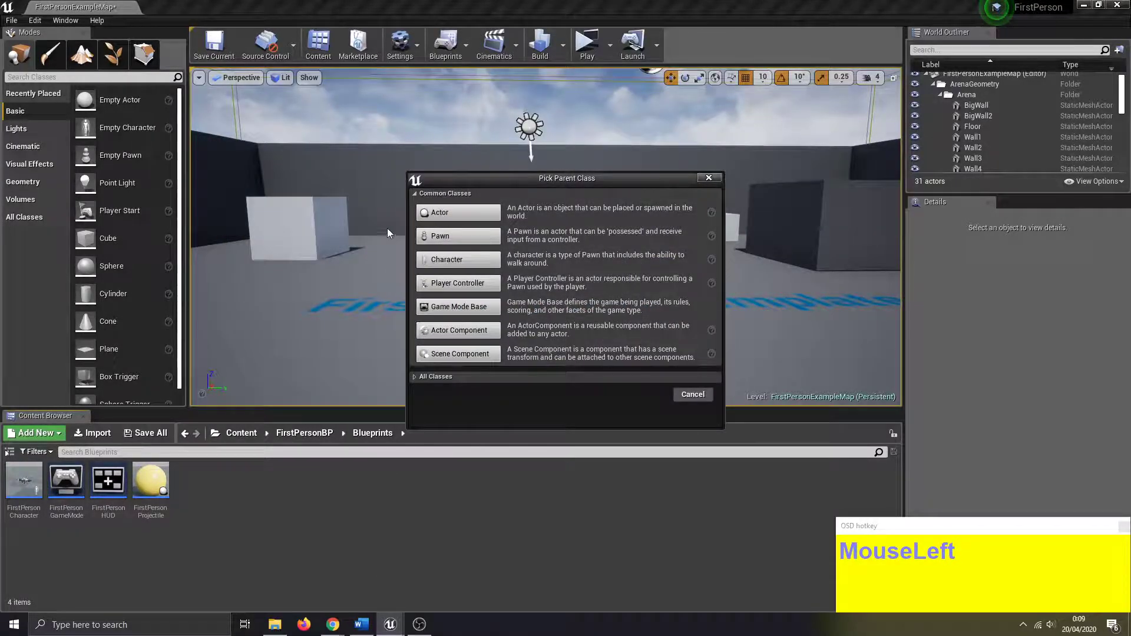
left_click(448, 212)
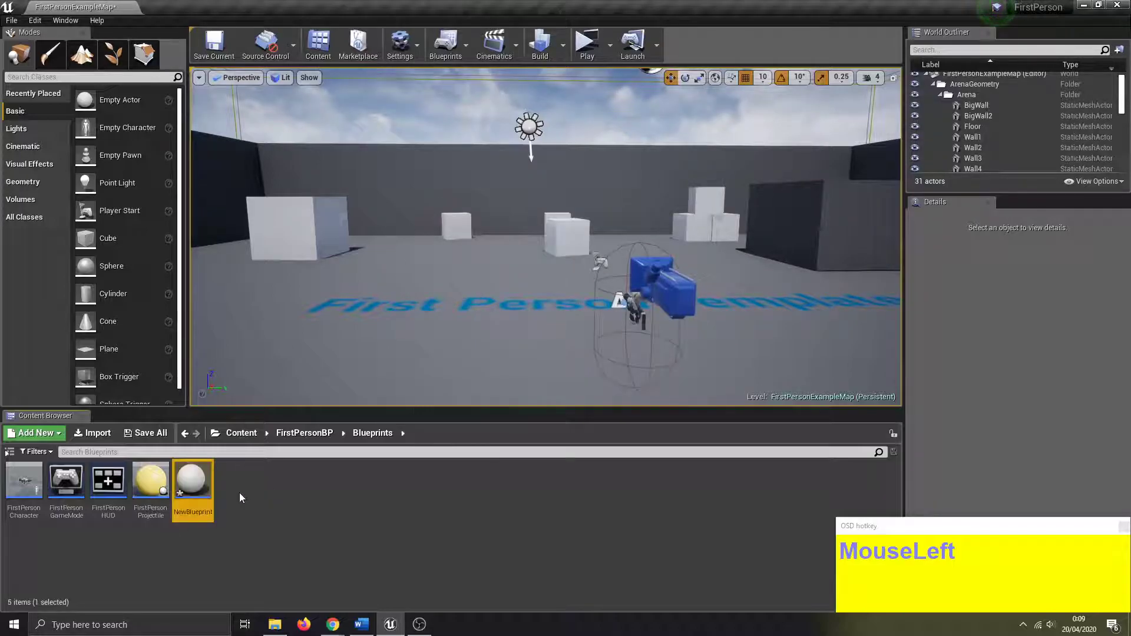
Open the new actor blueprint and add a Widget component that uses widget3D as its widget class.
double_click(192, 486)
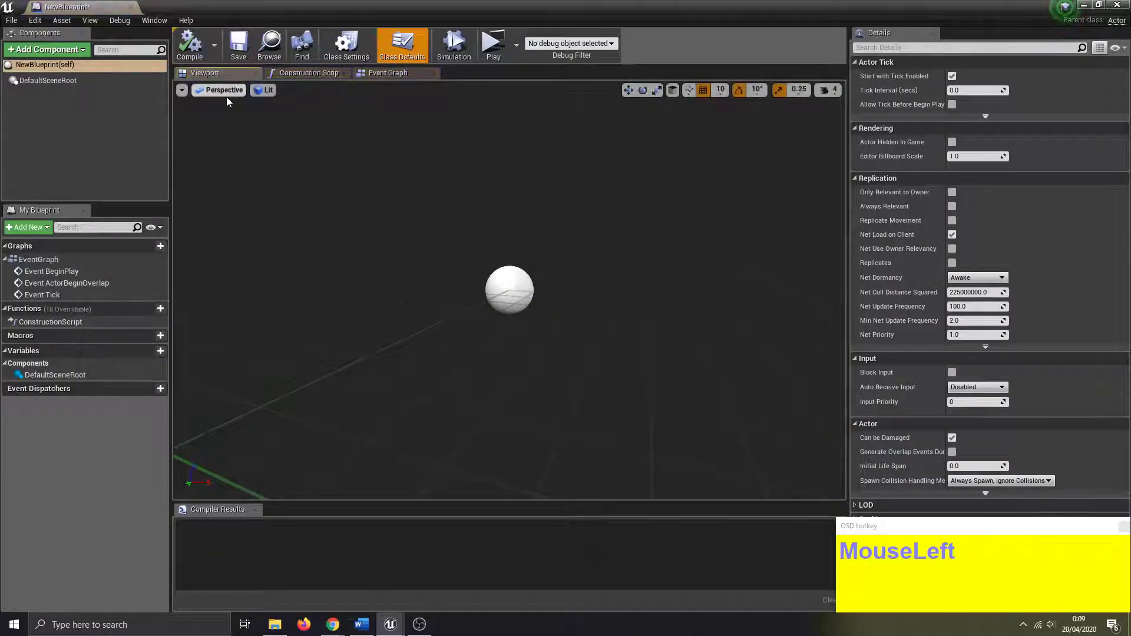
left_click(76, 50)
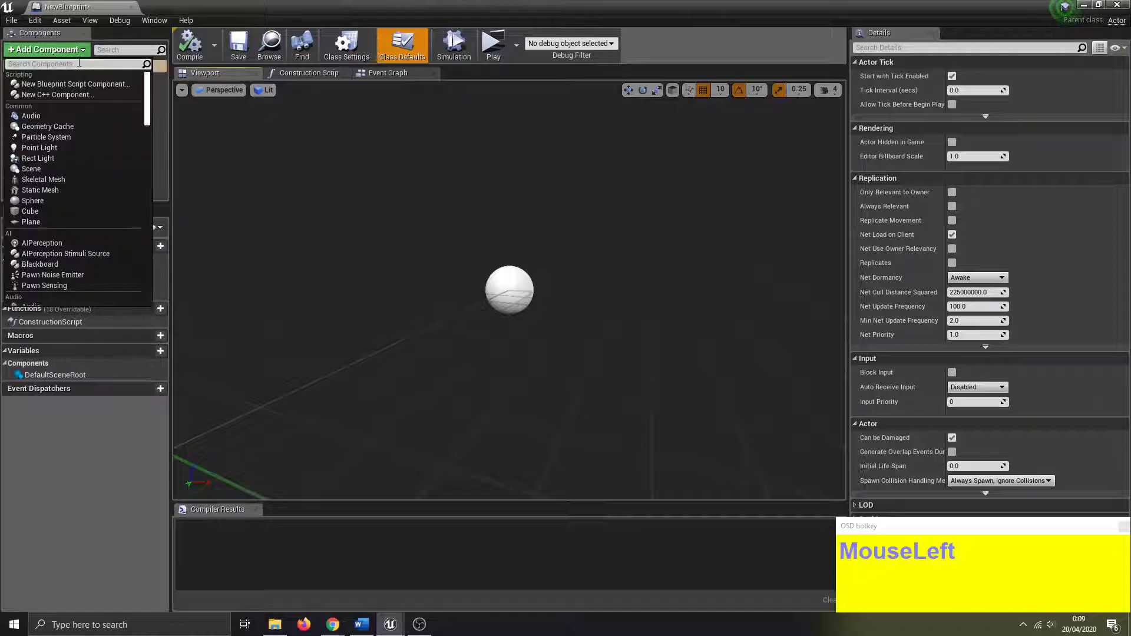
type("wid")
left_click(82, 84)
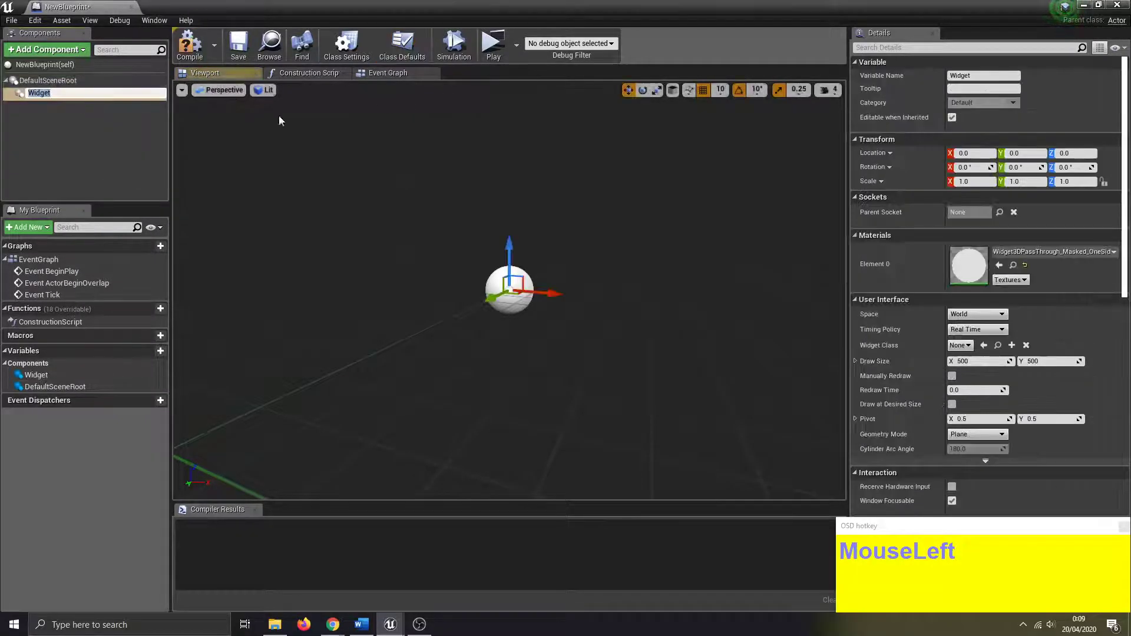
left_click(963, 348)
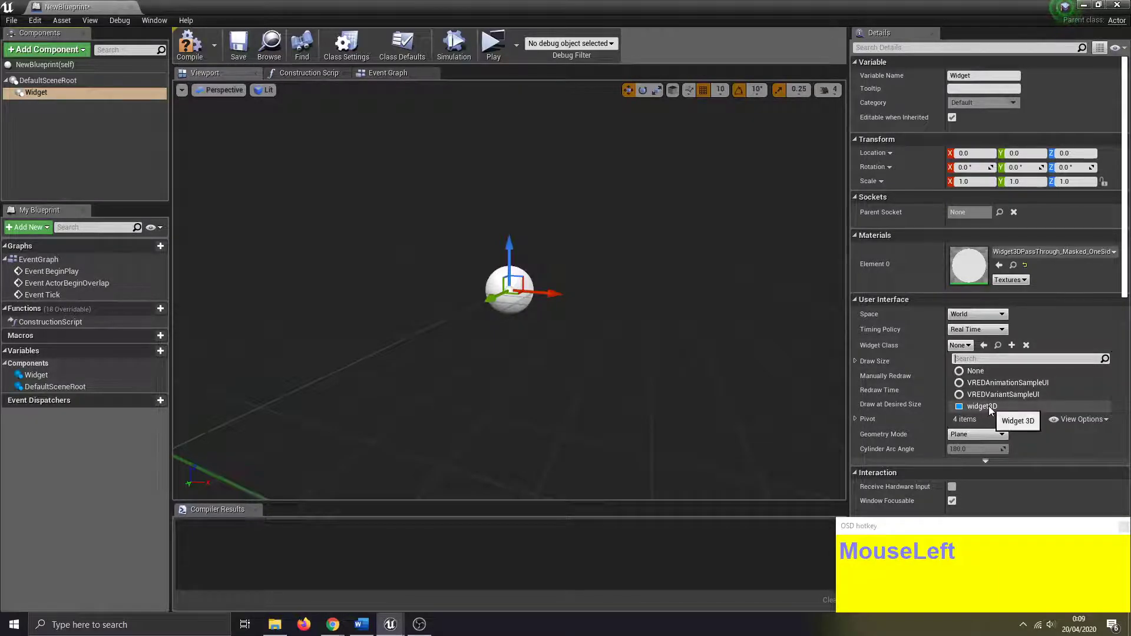
left_click(985, 406)
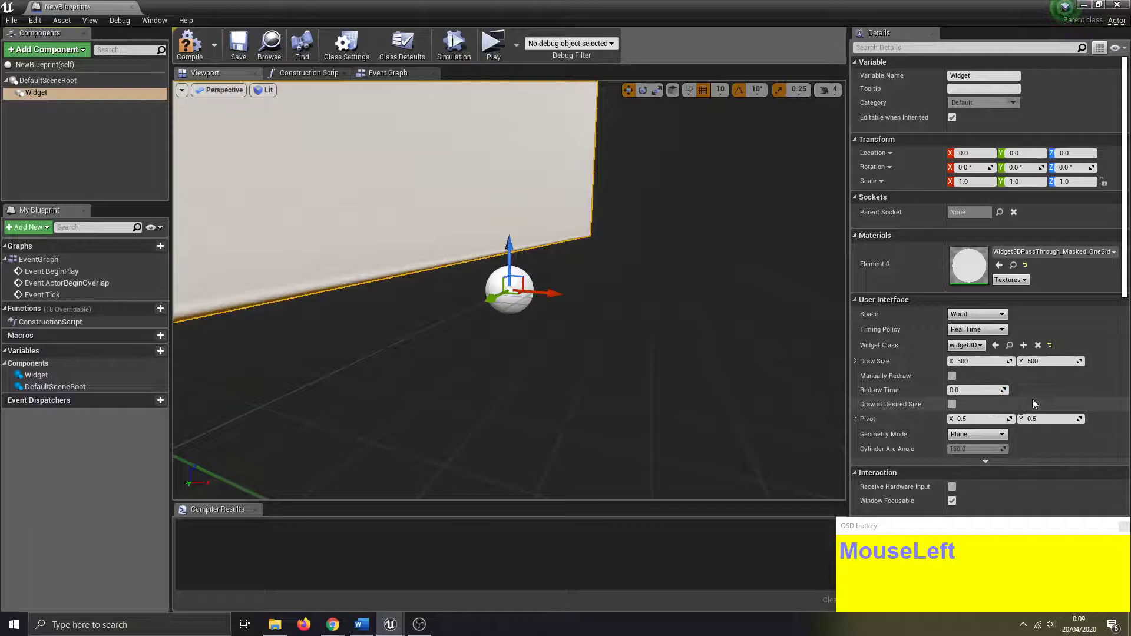
Raise the Widget component to a Z location of 20.
scroll(658, 347, "down", 1)
scroll(657, 347, "down", 2)
left_click_drag(509, 259, 508, 241)
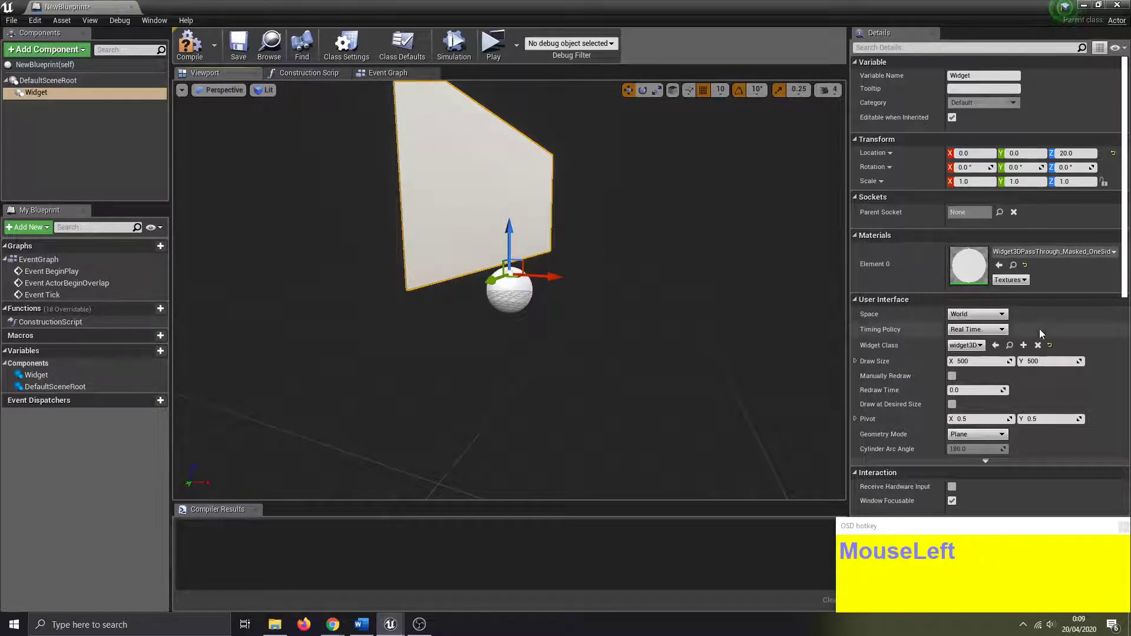
Compile and save the actor blueprint with Receive Hardware Input left off, and close its editor.
scroll(1016, 425, "down", 1)
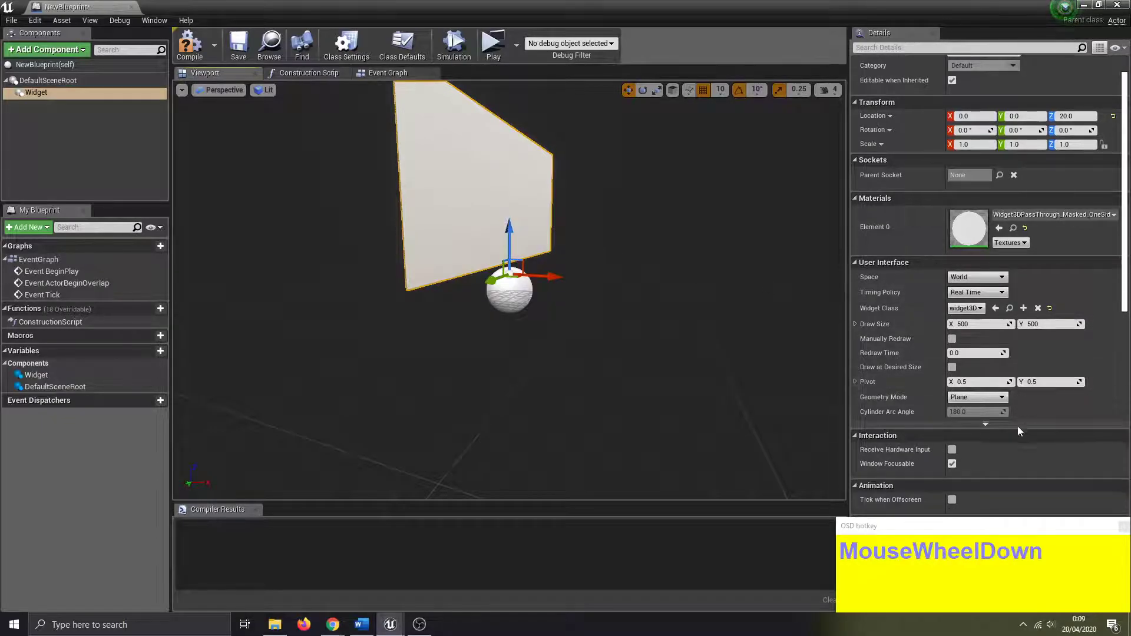
left_click(949, 449)
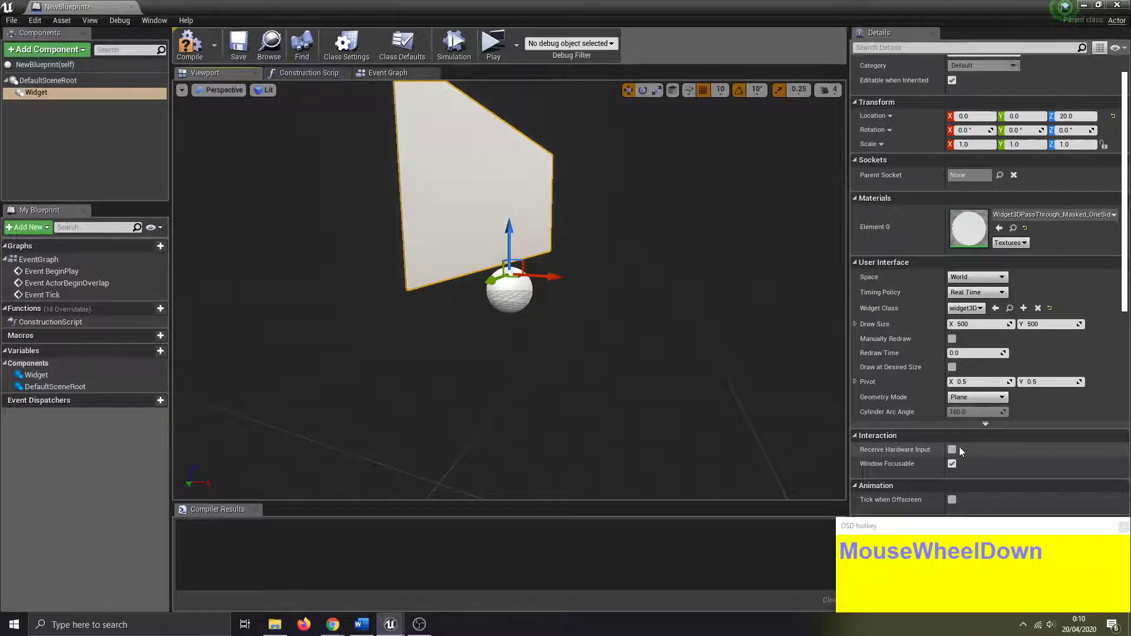
left_click(191, 44)
left_click(234, 51)
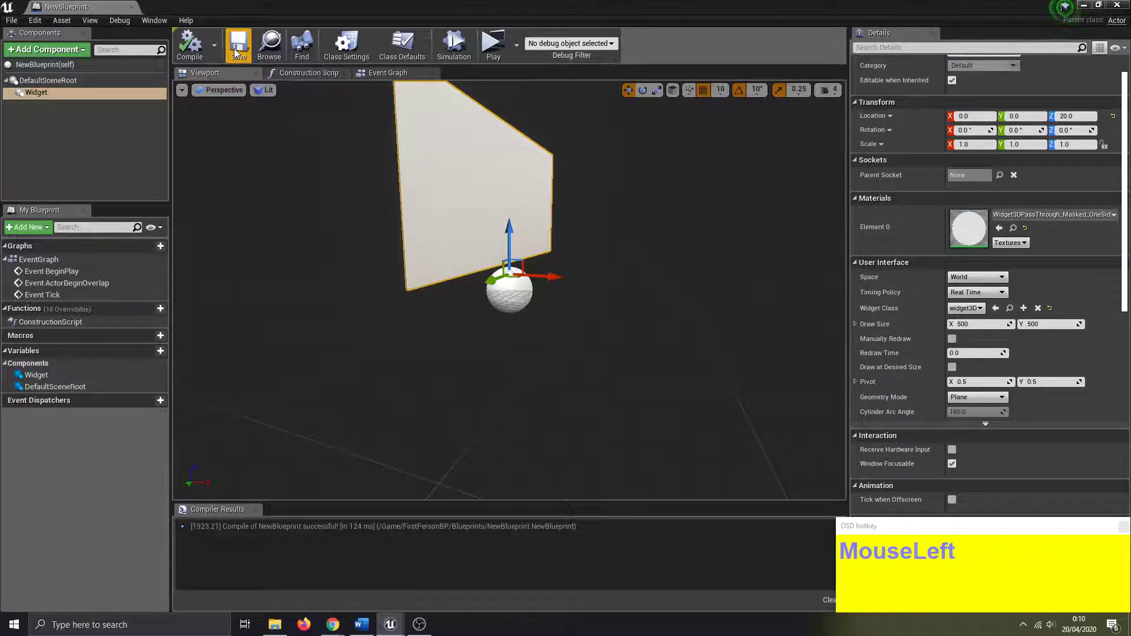
left_click(1117, 5)
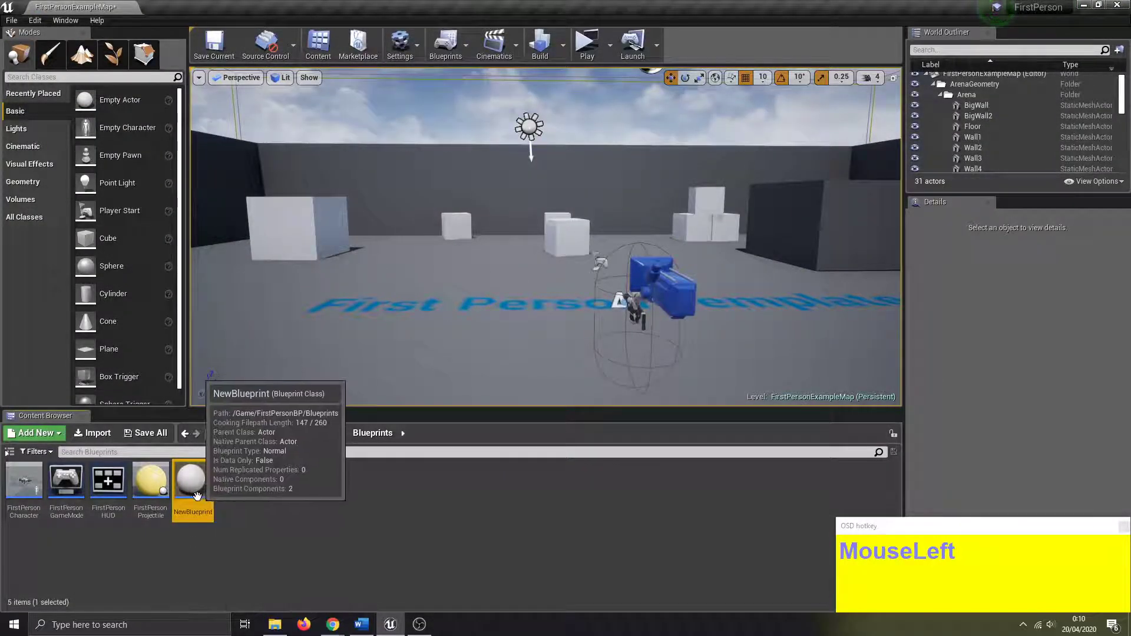
Place NewBlueprint in the level at about X 650, Y -520, Z 240 and rotate it about 180 degrees around Z.
left_click_drag(197, 494, 450, 242)
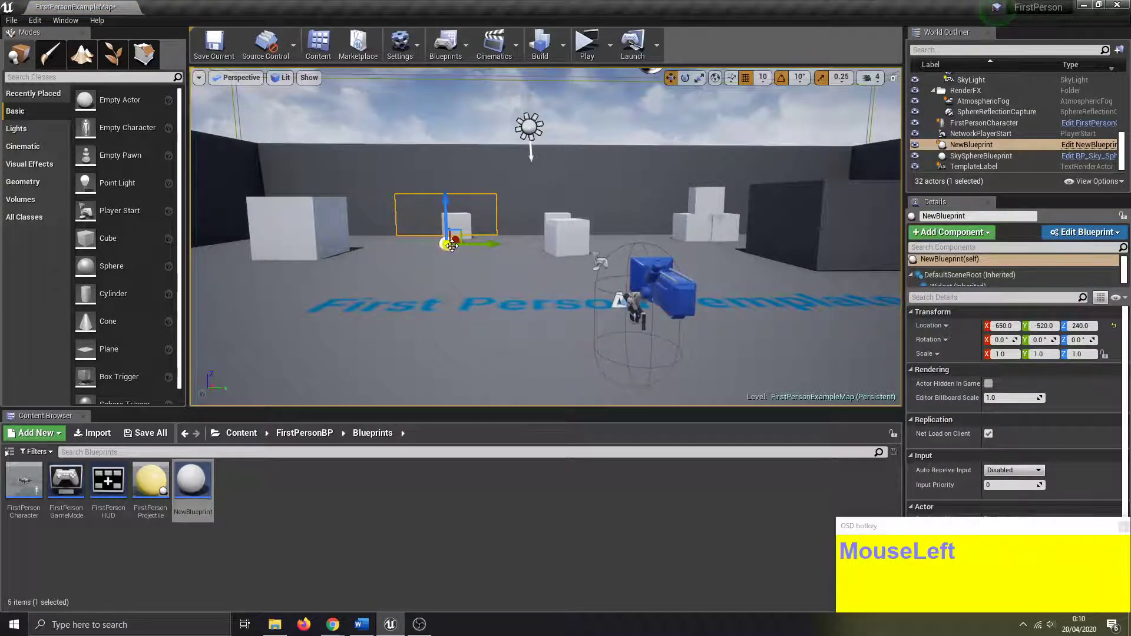
key("space")
key("space")
key("space")
key("space")
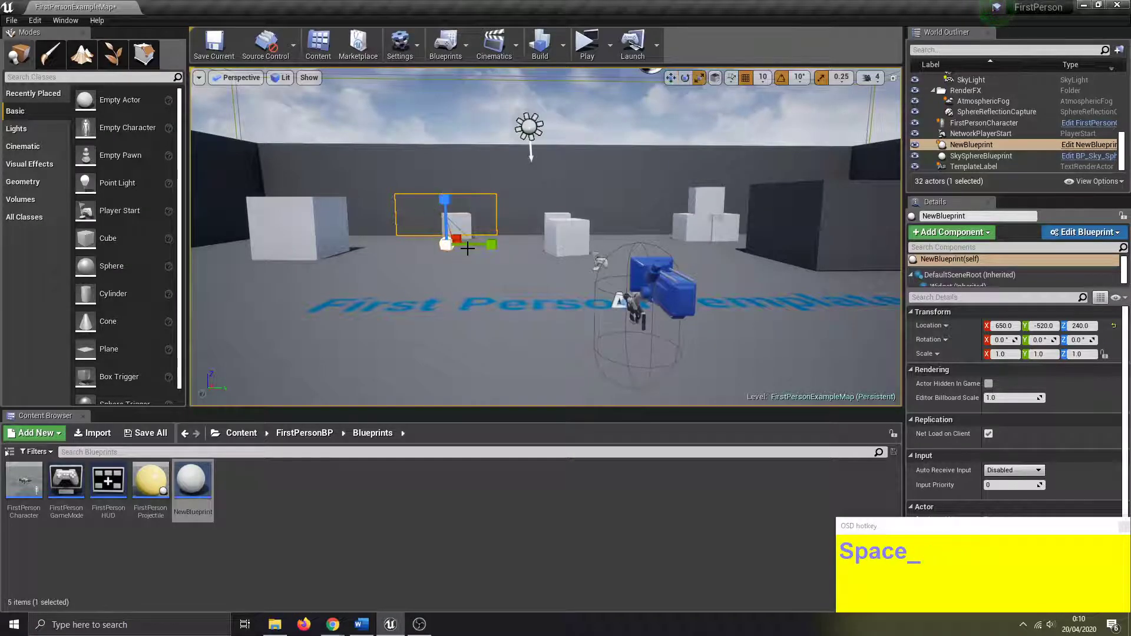
left_click_drag(470, 248, 539, 253)
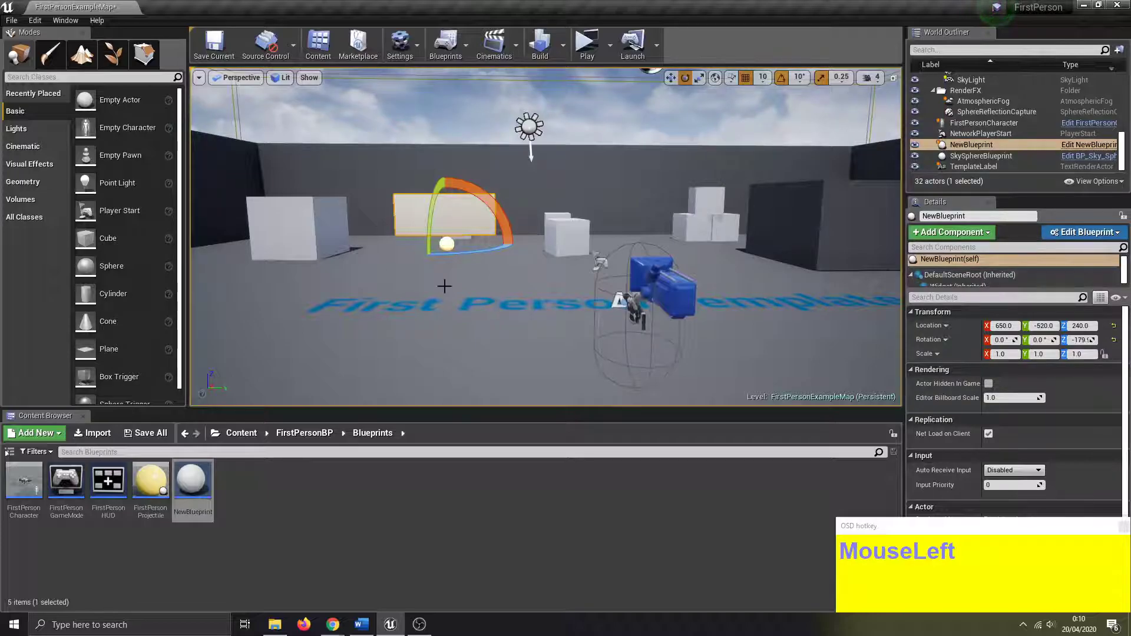
left_click(431, 286)
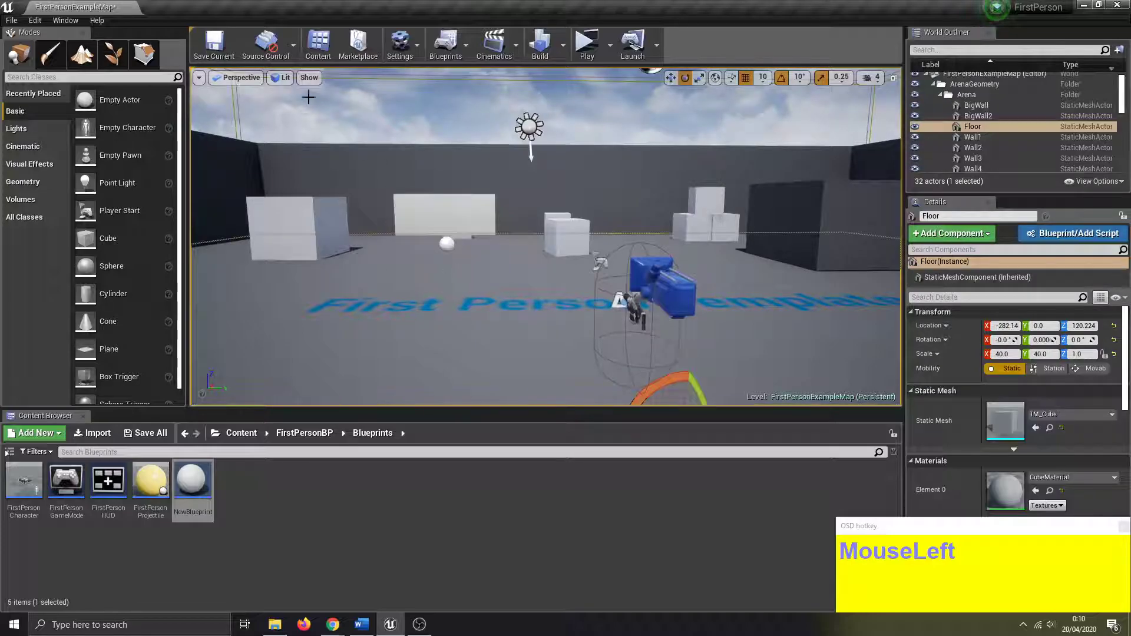
Play the level in a separate preview window, walk around the placed widget to inspect it, and end the session.
left_click(609, 44)
left_click(643, 105)
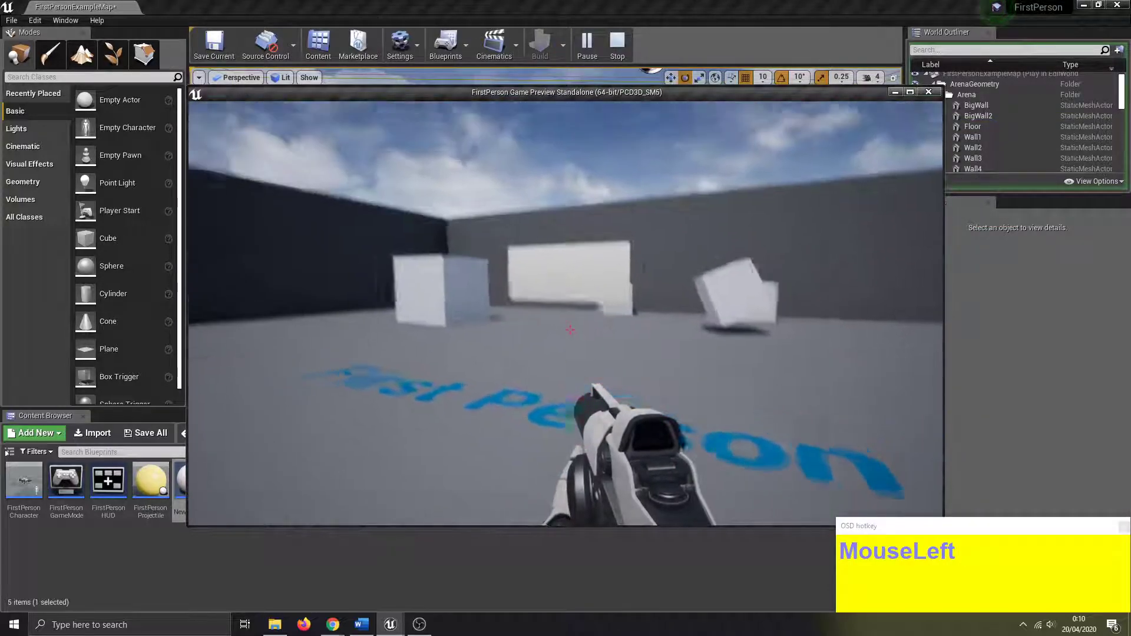
key("a")
key("w")
key("w")
key("w")
key("w")
key("w")
key("w")
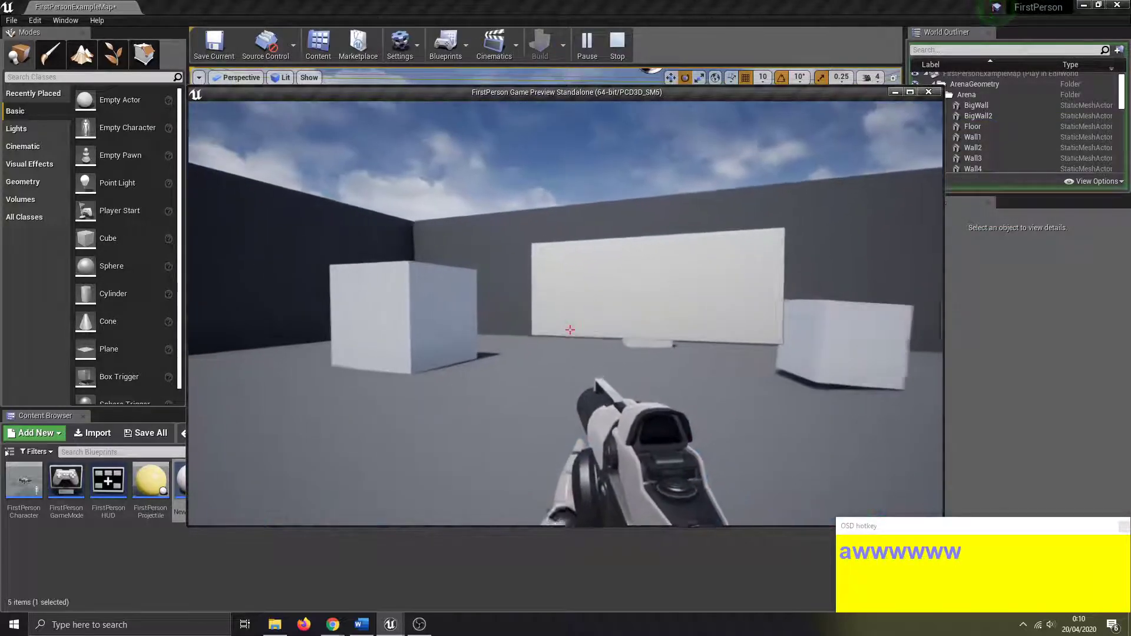
key("a")
key("w")
key("d")
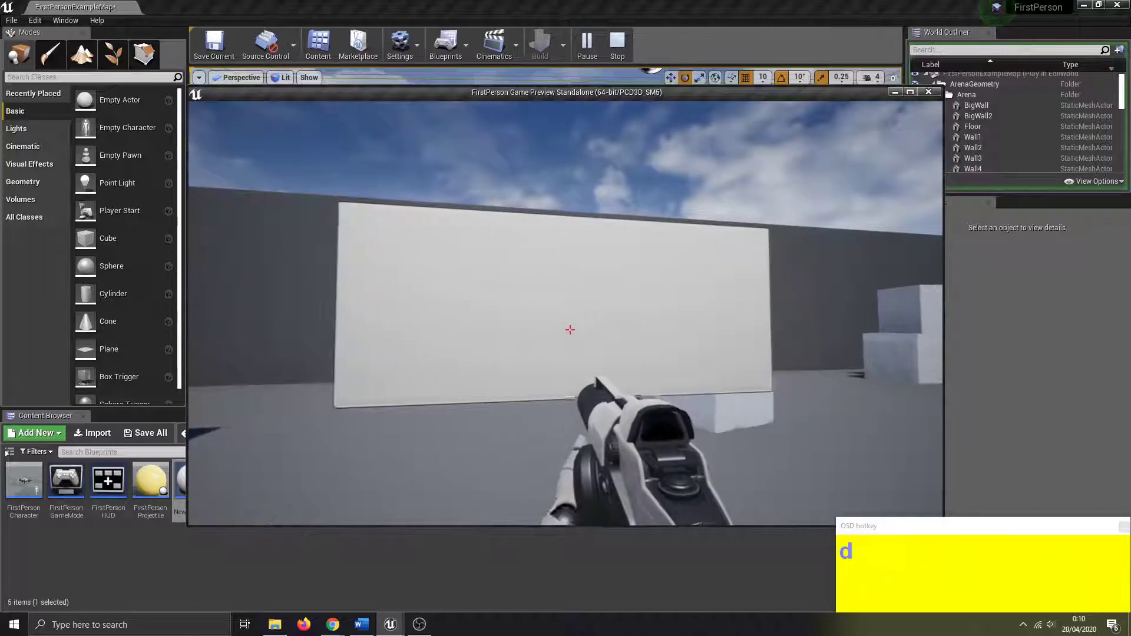
key("s")
key("d")
key("w")
key("a")
key("a")
key("s")
key("d")
key("s")
key("d")
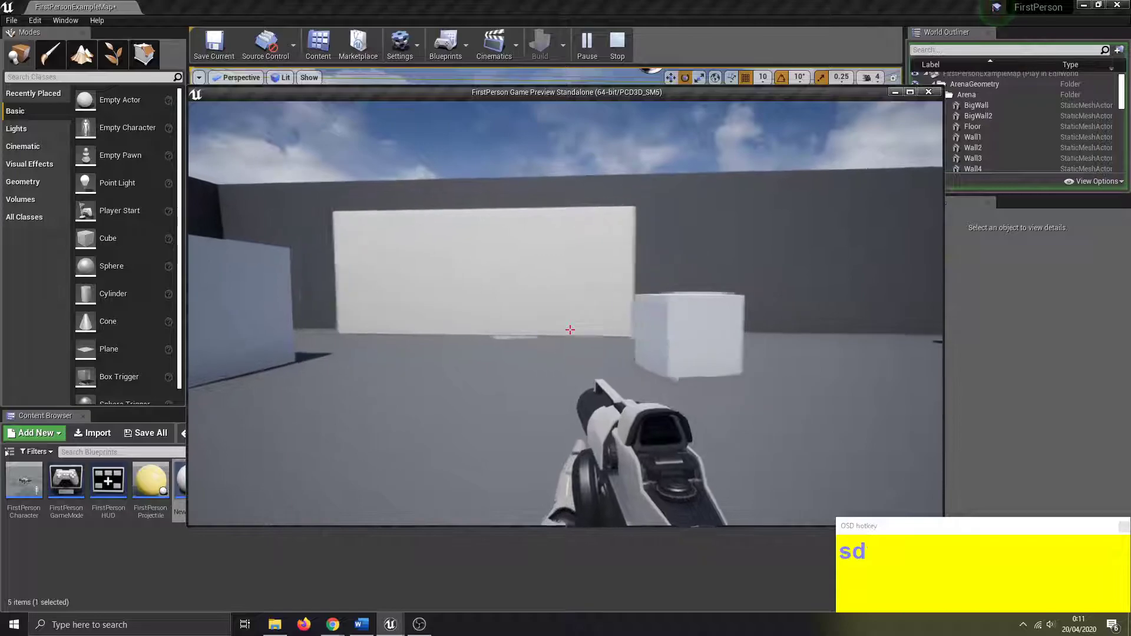
key("a")
key("w")
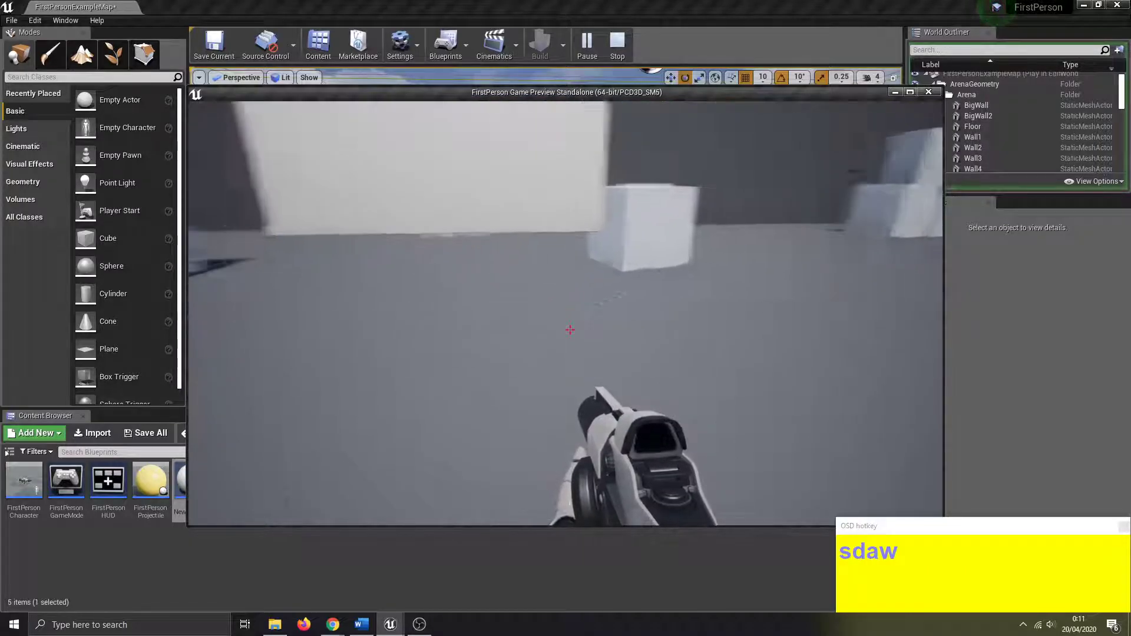
key("Escape")
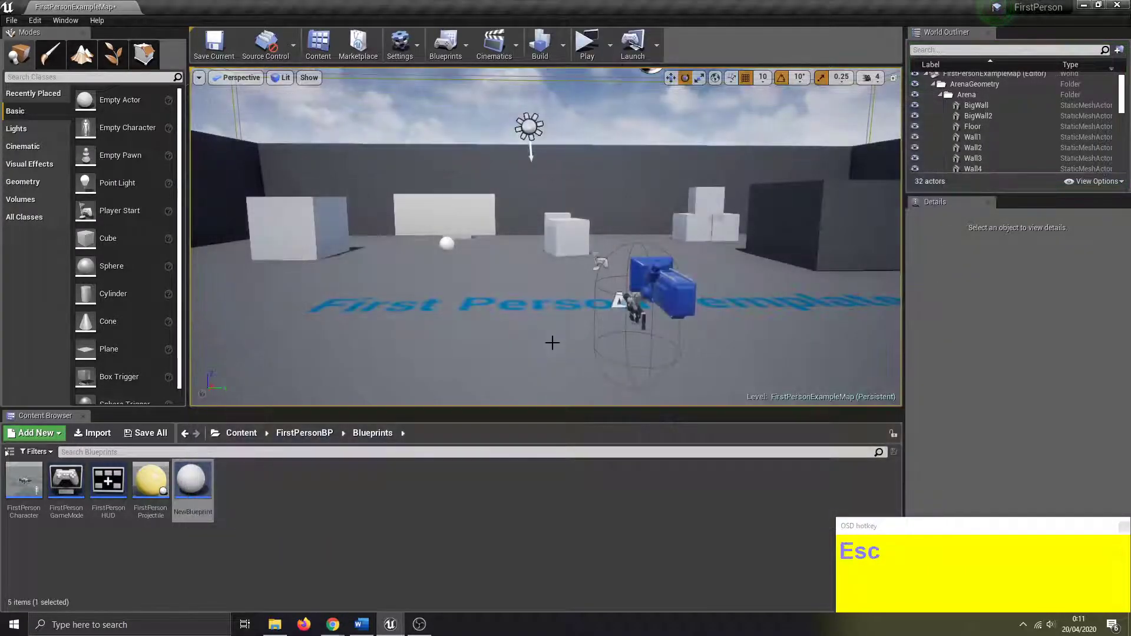
Open the FirstPersonCharacter blueprint and add a Widget Interaction component with its default name.
scroll(618, 301, "down", 1)
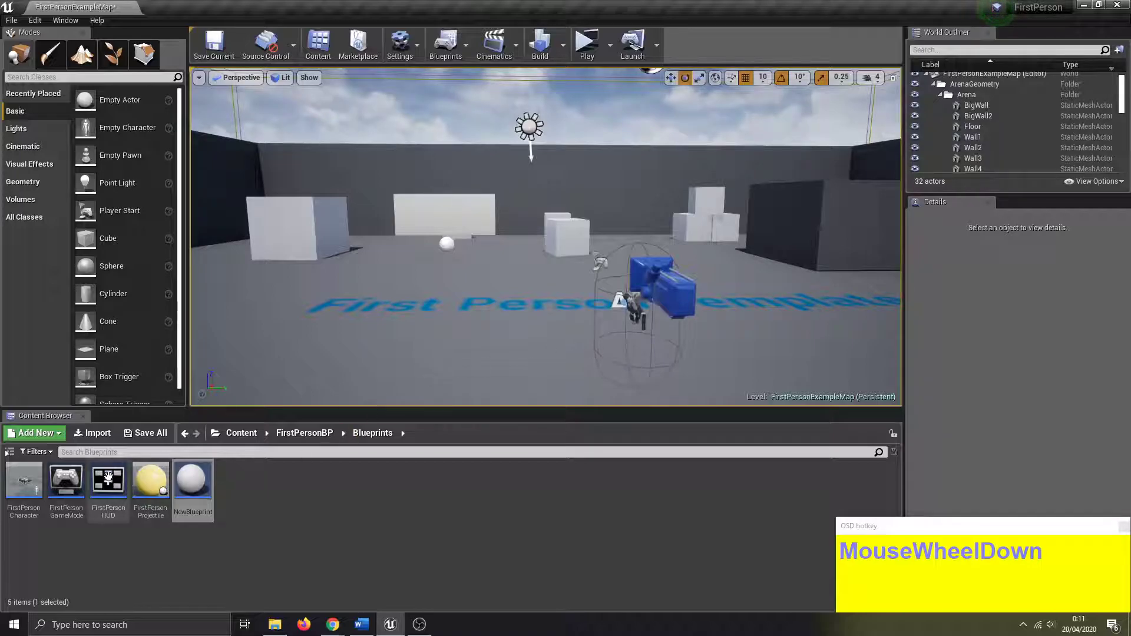
left_click(31, 491)
double_click(31, 492)
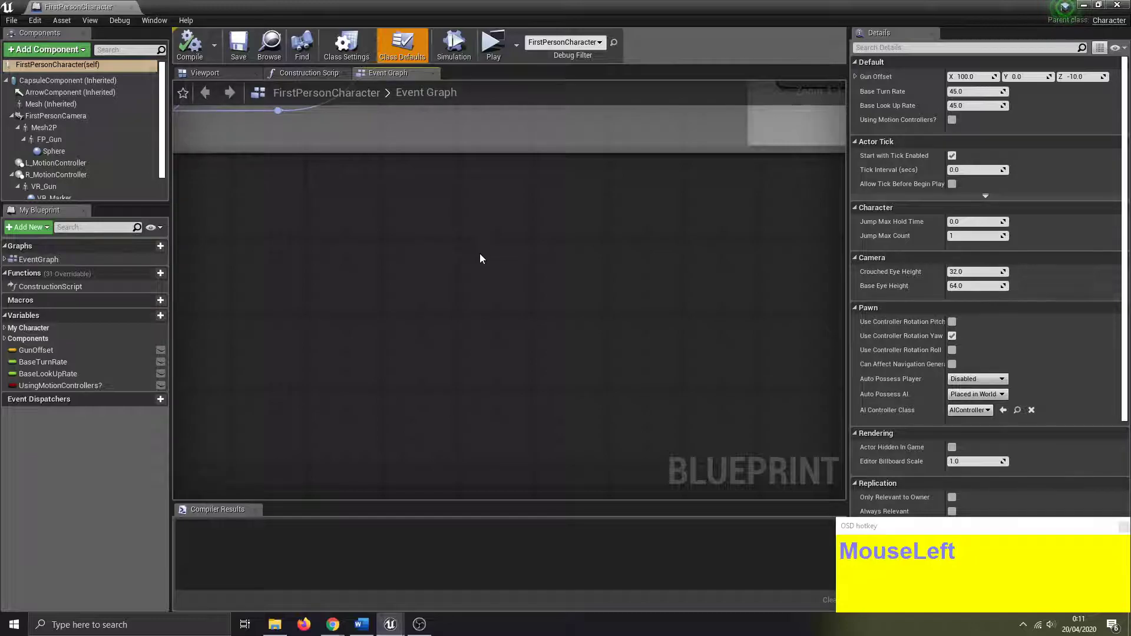
left_click(66, 52)
type("w")
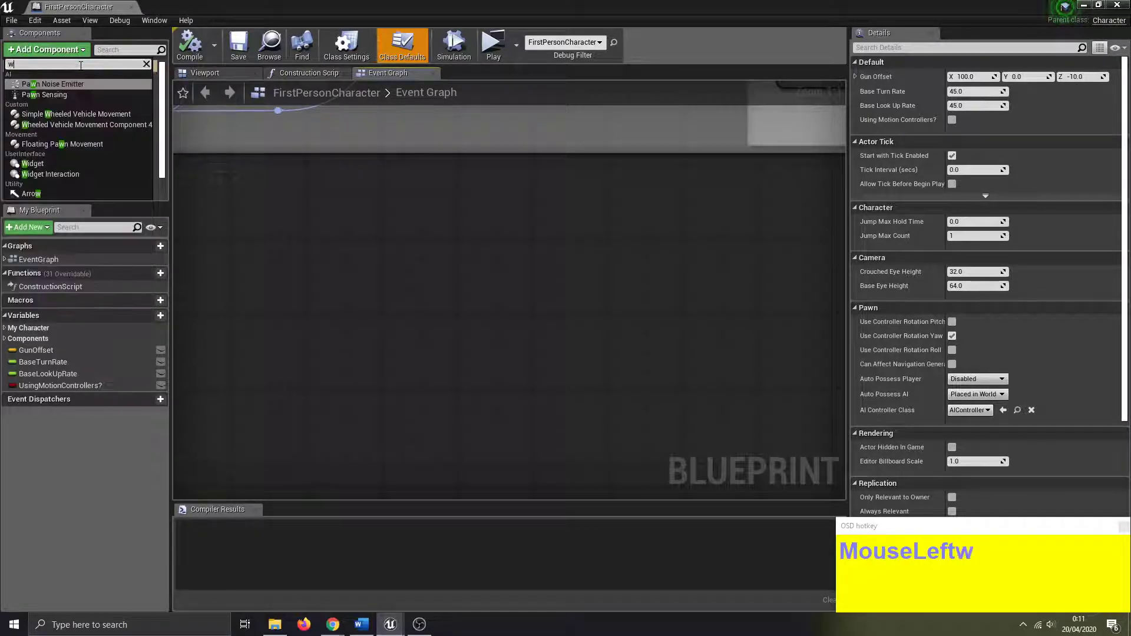
type("idget")
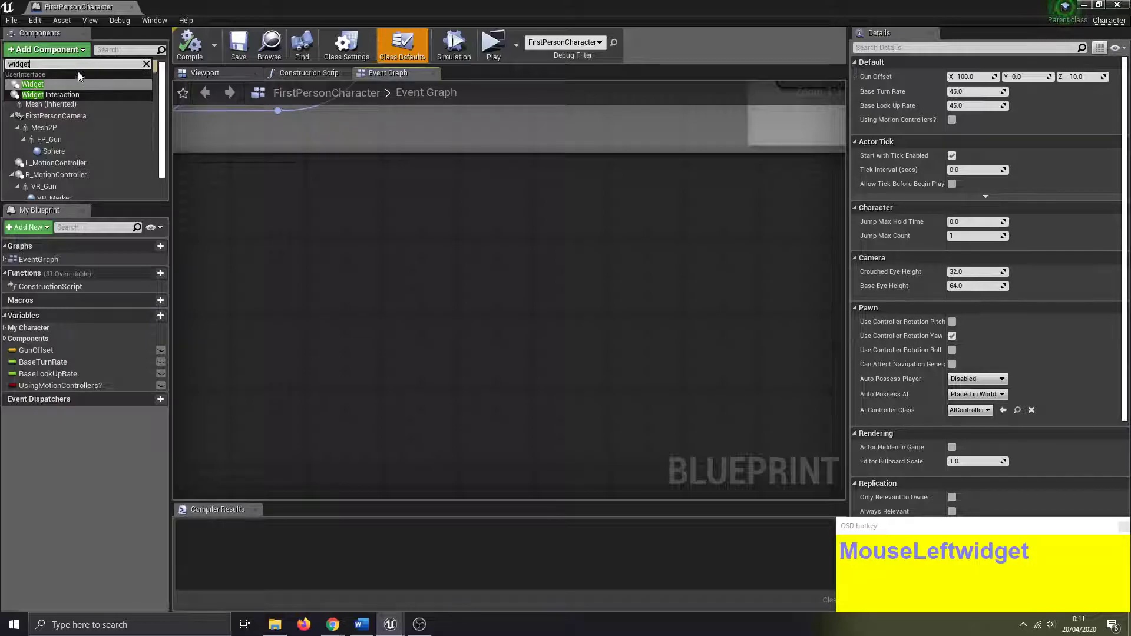
left_click(93, 95)
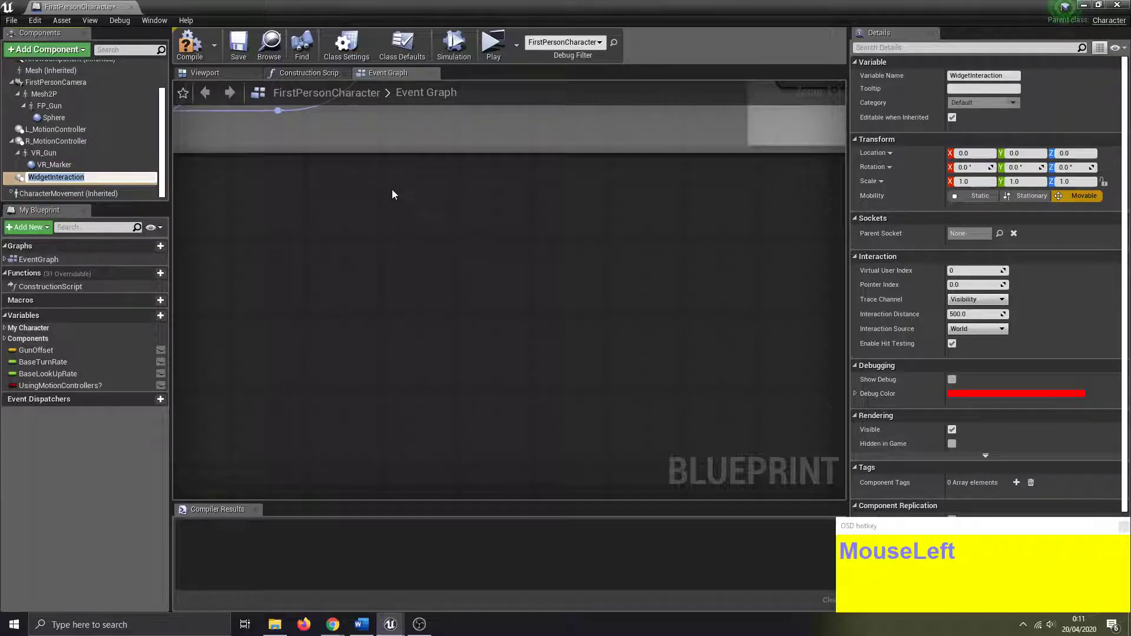
left_click(397, 72)
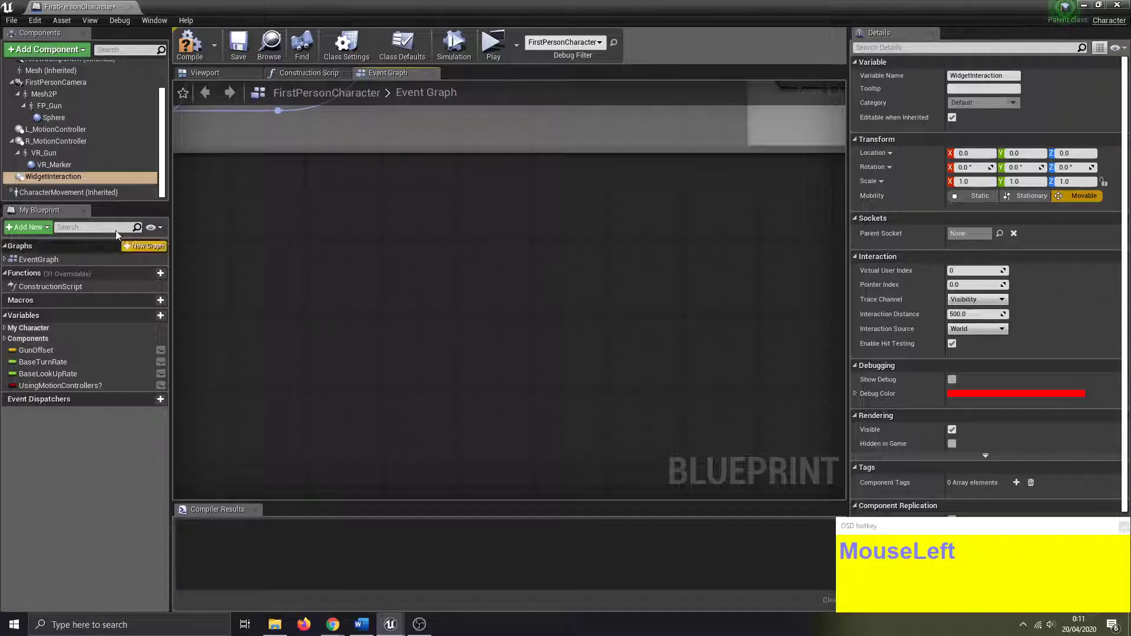
Place a Widget Interaction reference and an F keyboard input event in an empty area of the Event Graph.
left_click_drag(61, 176, 332, 284)
right_click(393, 229)
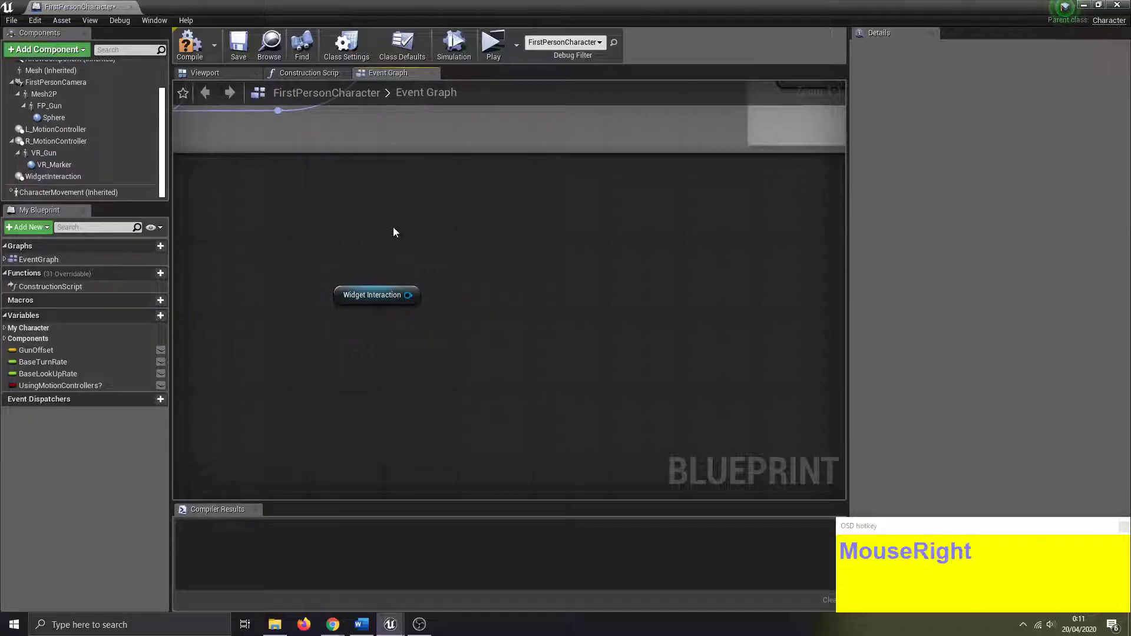
left_click(460, 249)
scroll(451, 383, "down", 6)
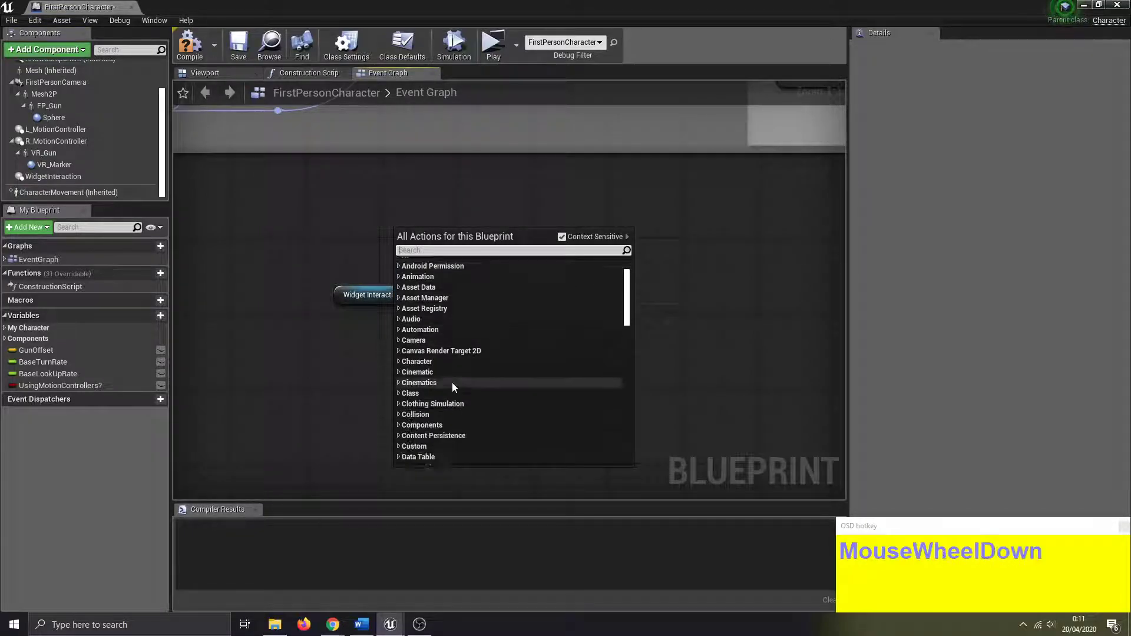
scroll(425, 366, "down", 2)
scroll(425, 367, "down", 3)
scroll(423, 358, "down", 4)
scroll(429, 372, "up", 5)
scroll(429, 372, "down", 1)
left_click(424, 378)
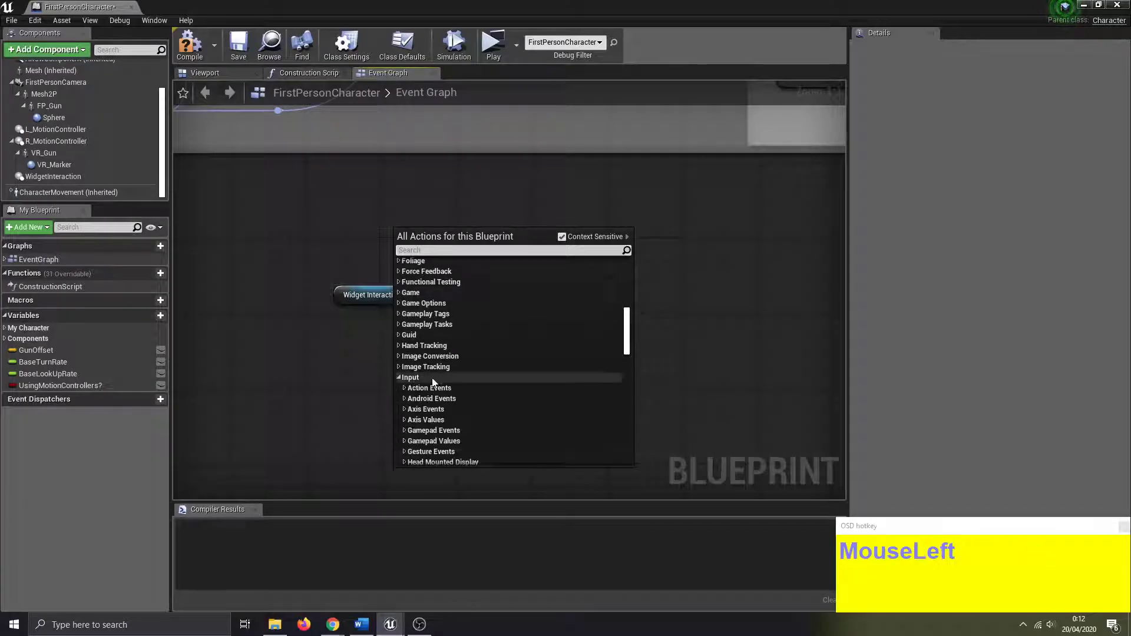
scroll(446, 382, "down", 3)
left_click(438, 379)
scroll(440, 381, "down", 4)
scroll(439, 380, "down", 8)
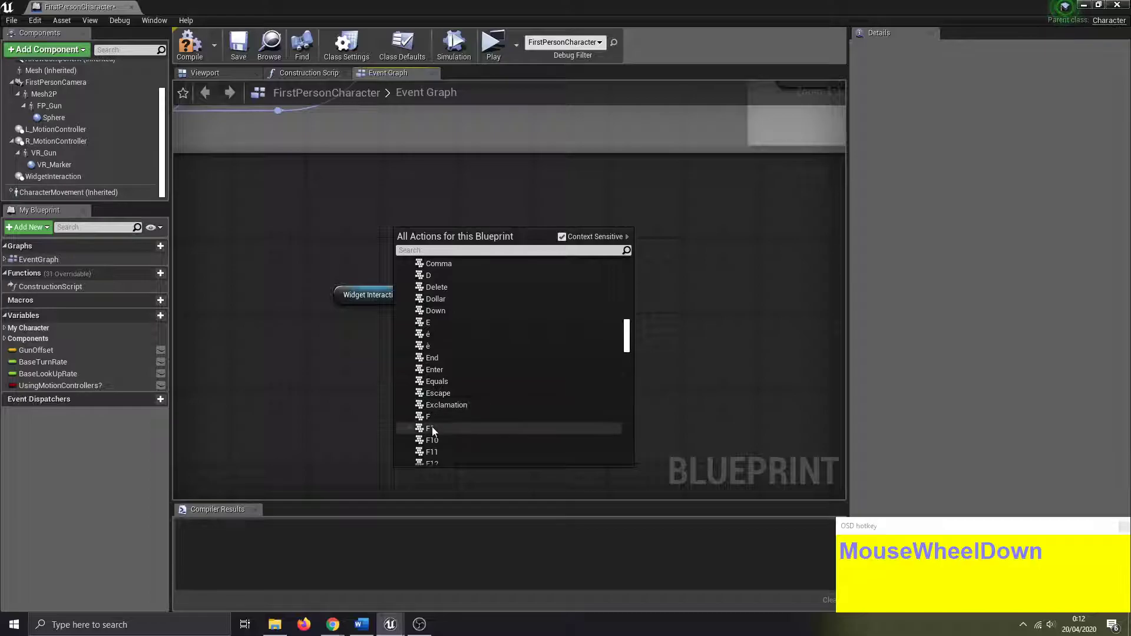
left_click(428, 417)
Add a Press Pointer Key node for WidgetInteraction driven by the F event's Pressed output, and tidy the new nodes' positions.
left_click_drag(410, 237, 510, 227)
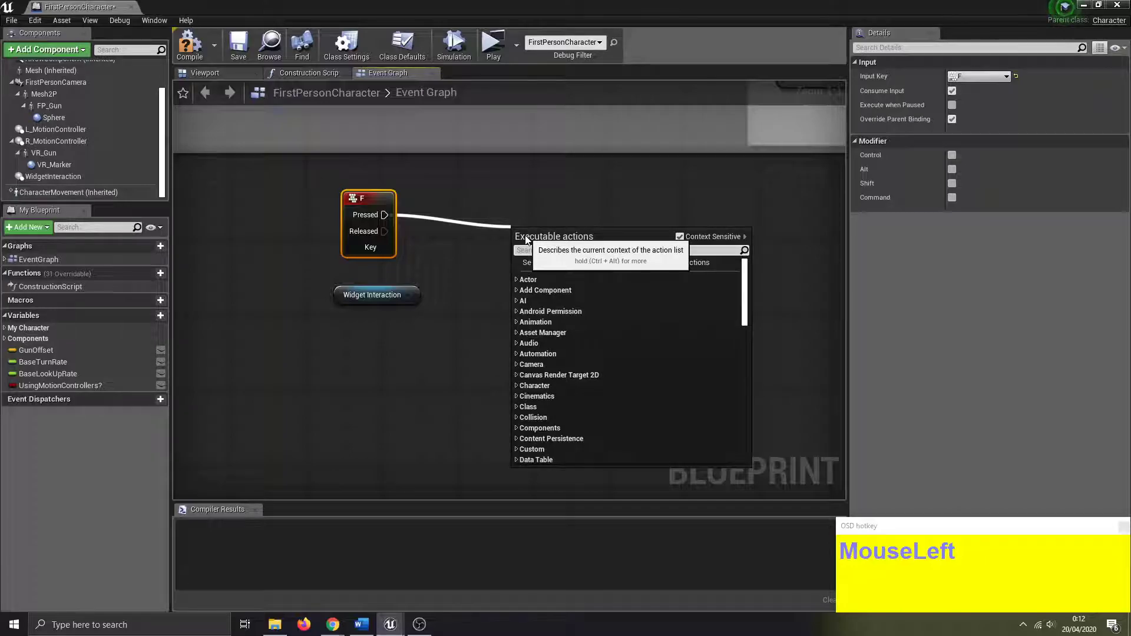
type("press")
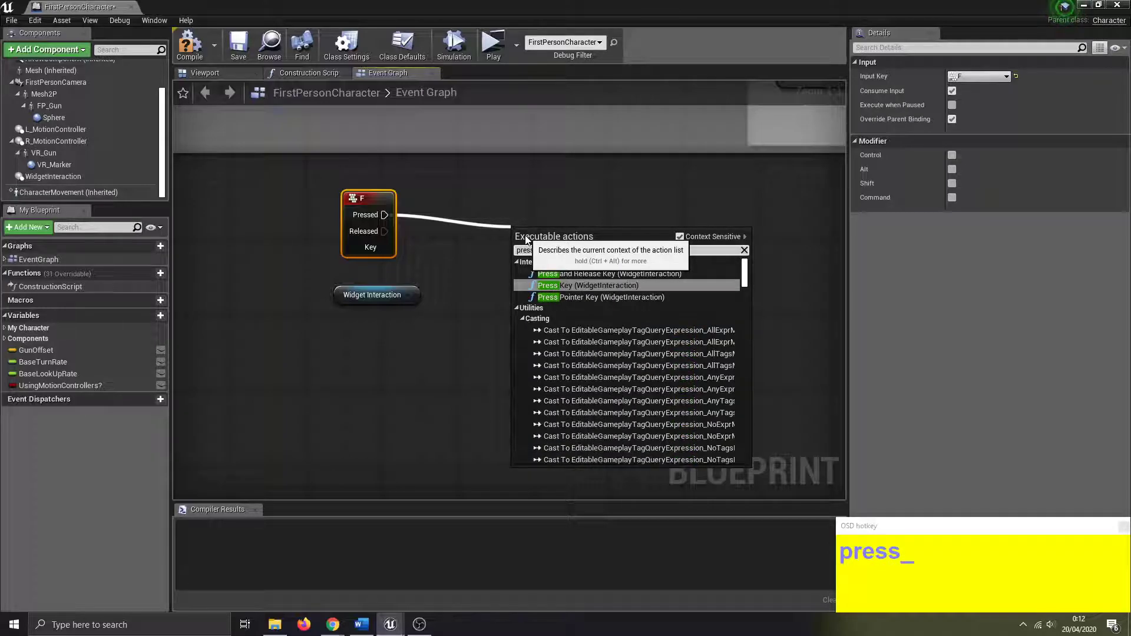
type(" po")
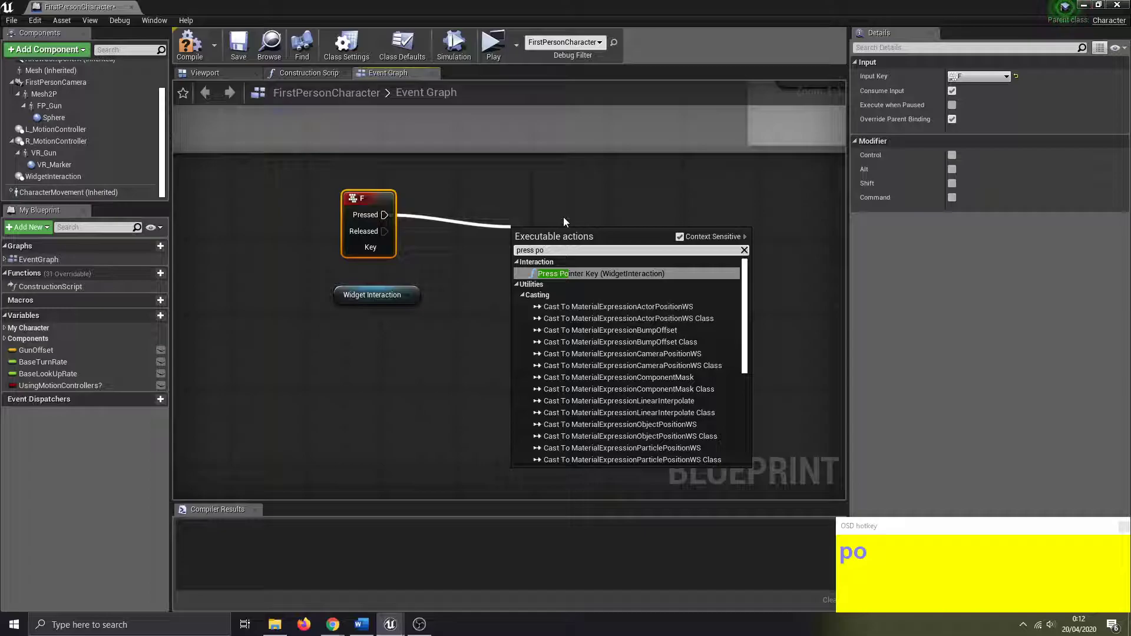
type("inter")
left_click(597, 273)
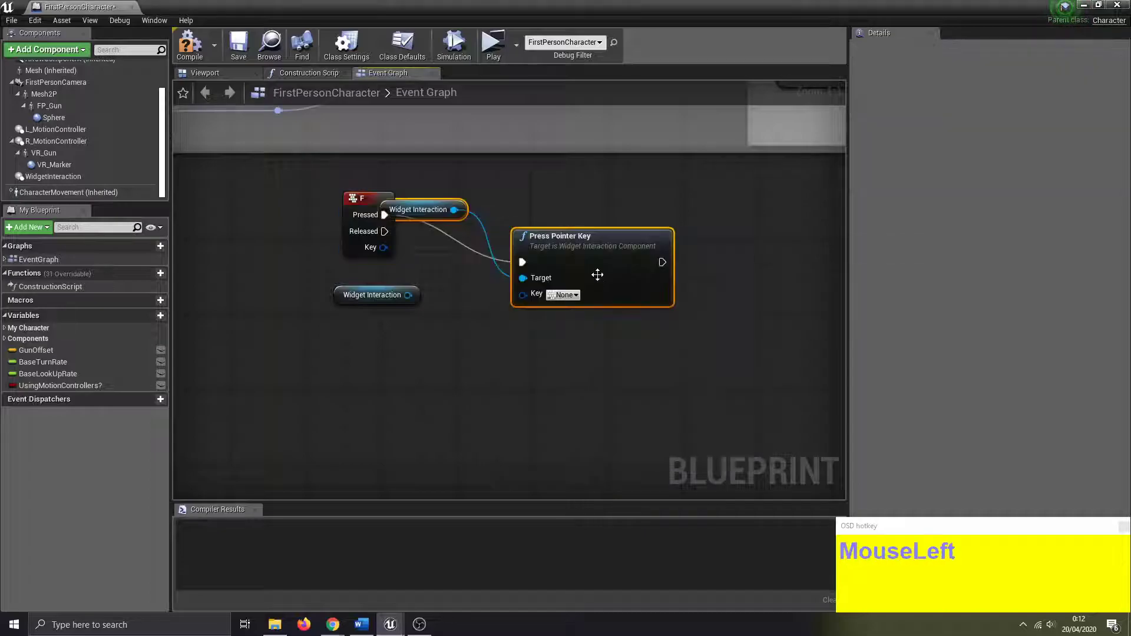
left_click_drag(442, 207, 414, 233)
left_click_drag(567, 278, 573, 223)
Add a Release Pointer Key node for WidgetInteraction driven by the F event's Released output.
left_click_drag(394, 233, 512, 324)
type("release")
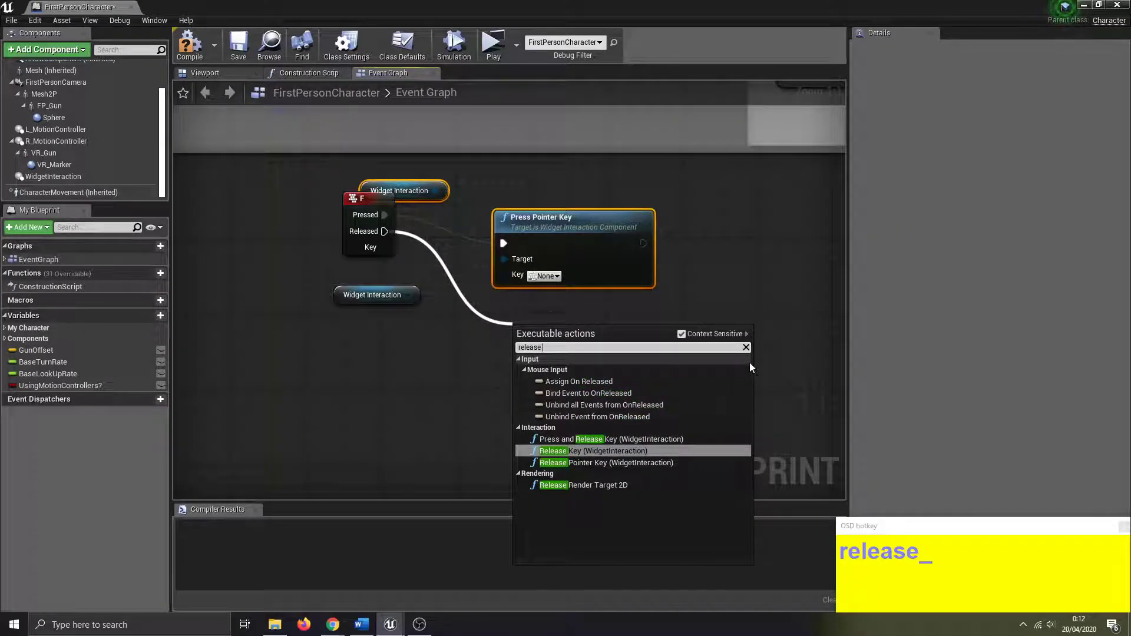
type(" poin")
left_click(655, 369)
Delete the duplicate Widget Interaction references and feed the Target of both pointer key nodes from the single remaining one.
left_click(427, 187)
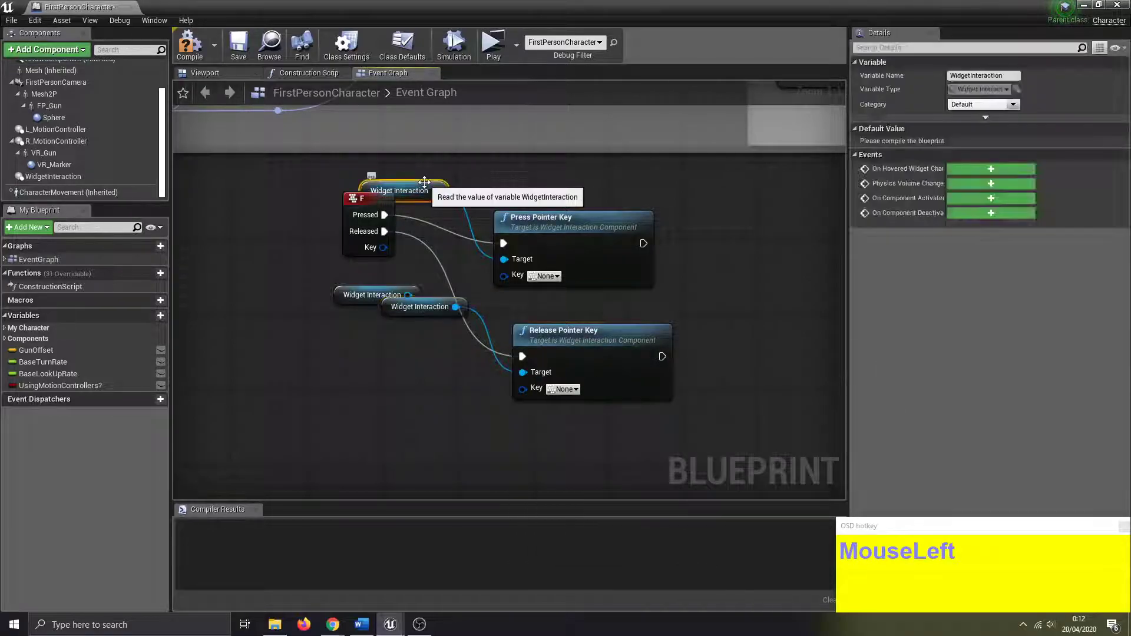
key("Delete")
left_click_drag(439, 305, 397, 318)
left_click_drag(508, 260, 417, 324)
left_click(398, 294)
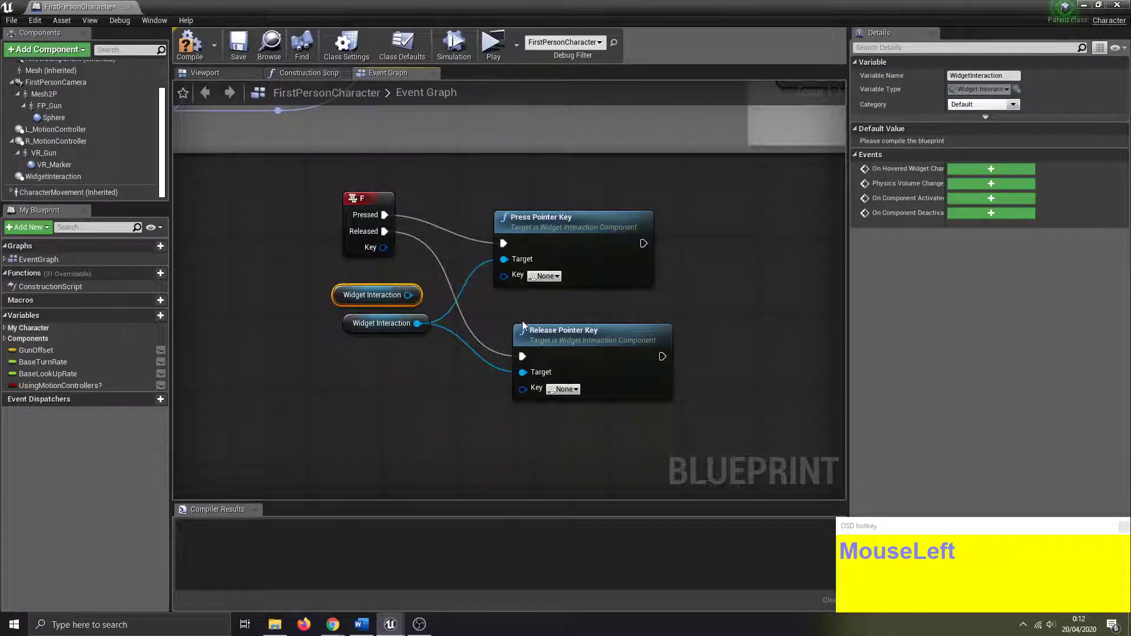
key("Delete")
left_click_drag(348, 328, 328, 319)
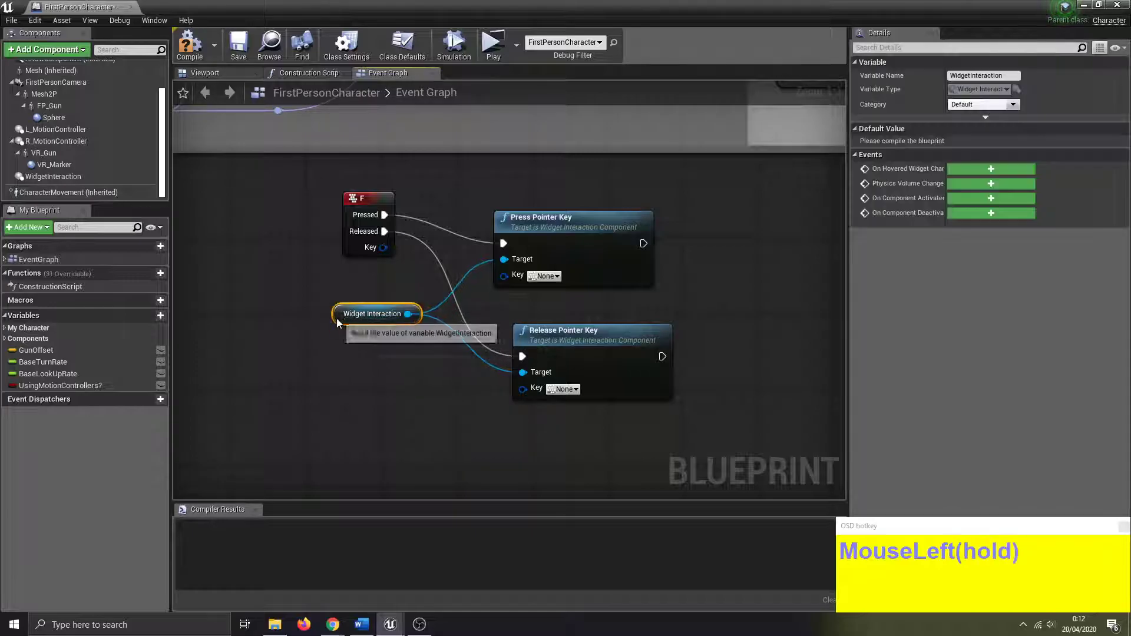
Set the key of both the Press and Release Pointer Key nodes to Left Mouse Button, and align the two nodes.
left_click(546, 277)
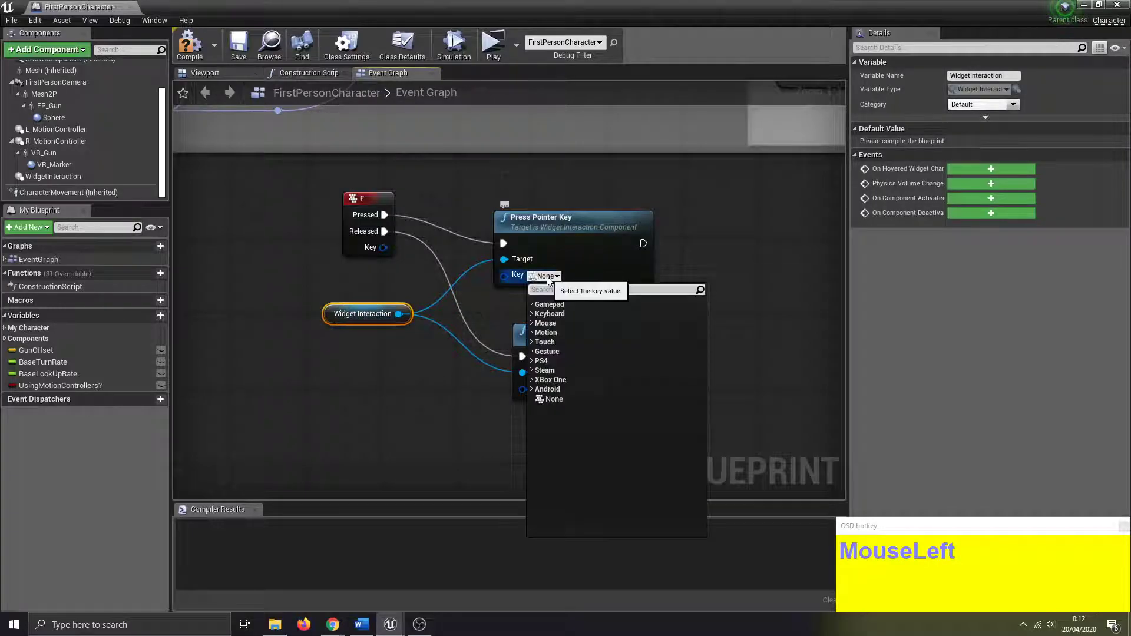
type("left")
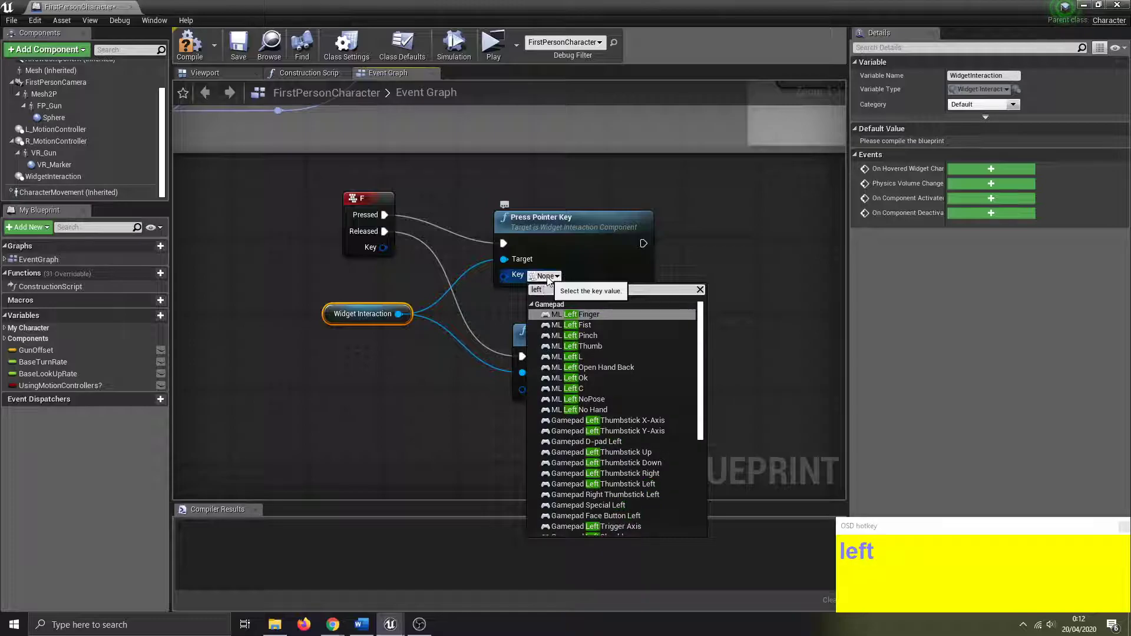
type(" mouse")
left_click(607, 314)
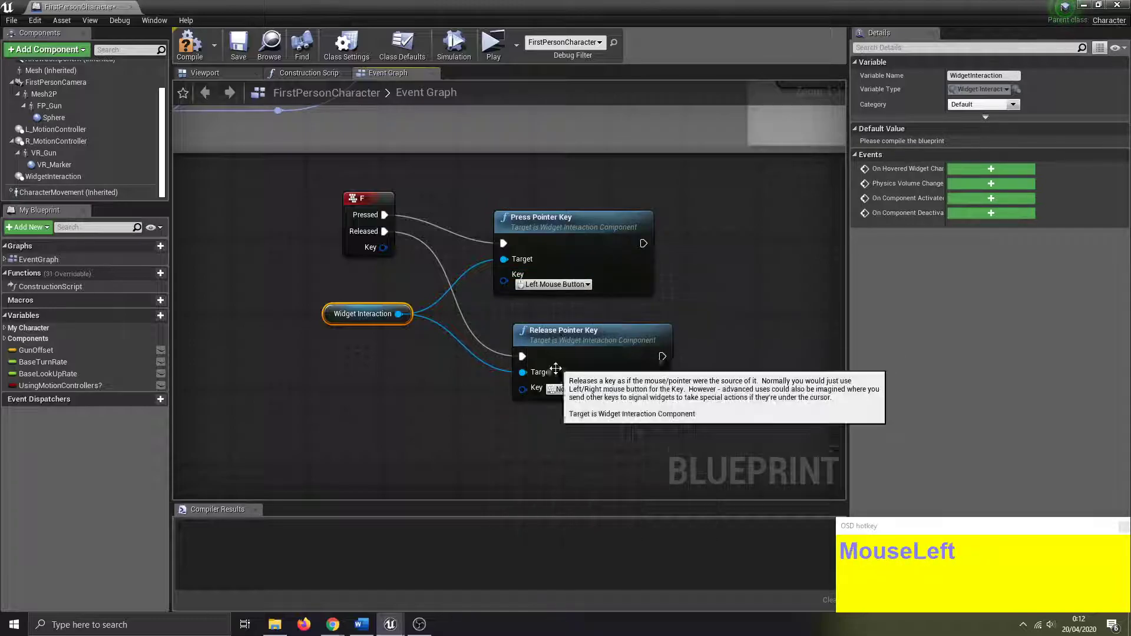
left_click(563, 389)
type("left m")
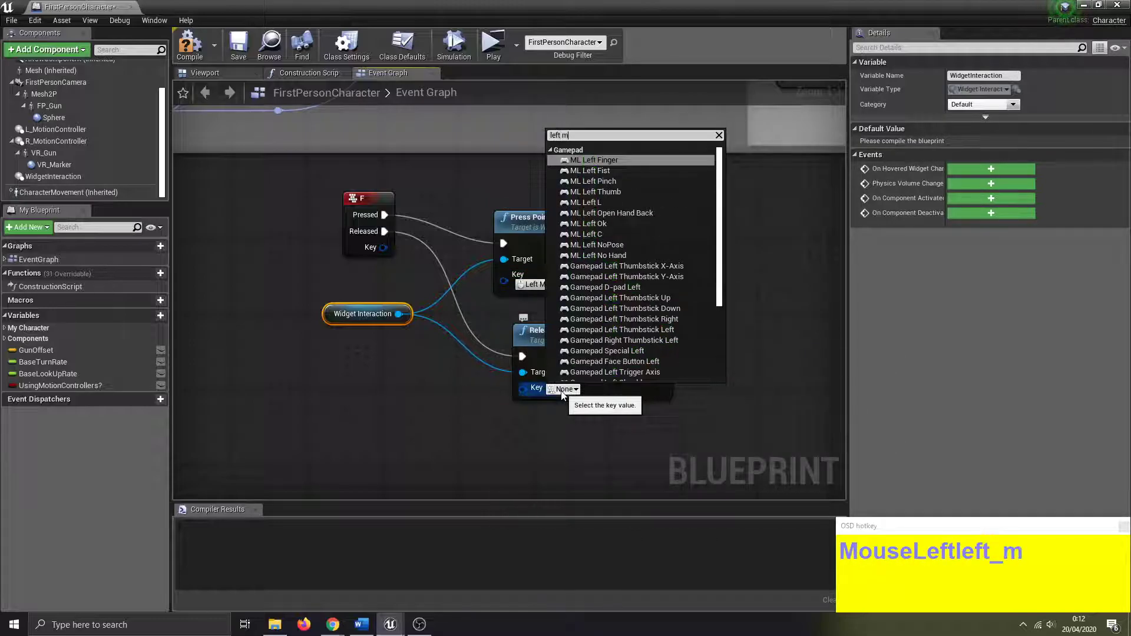
type("ouse")
left_click(635, 160)
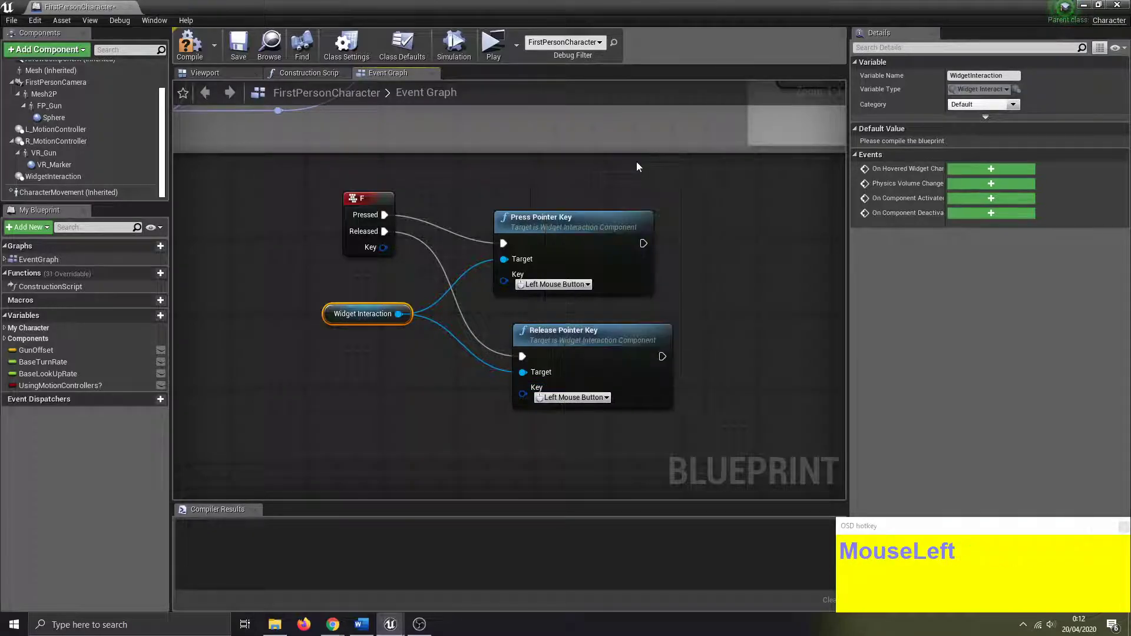
left_click_drag(587, 255, 605, 226)
left_click_drag(565, 353, 565, 334)
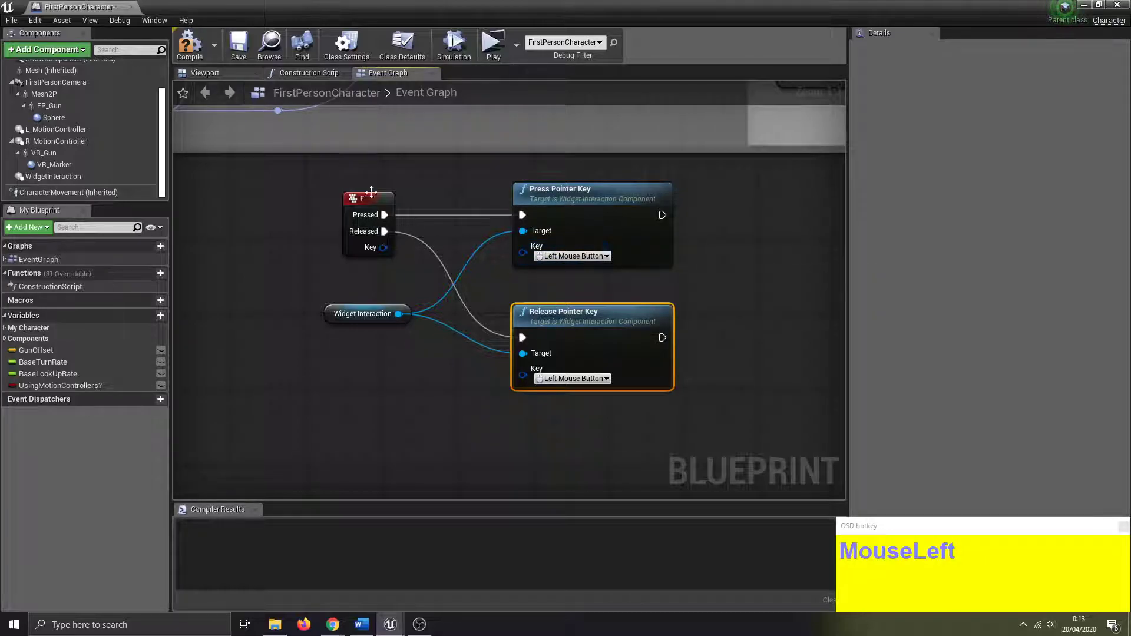
Turn on Show Debug for the WidgetInteraction component and compile the FirstPersonCharacter blueprint.
left_click(225, 73)
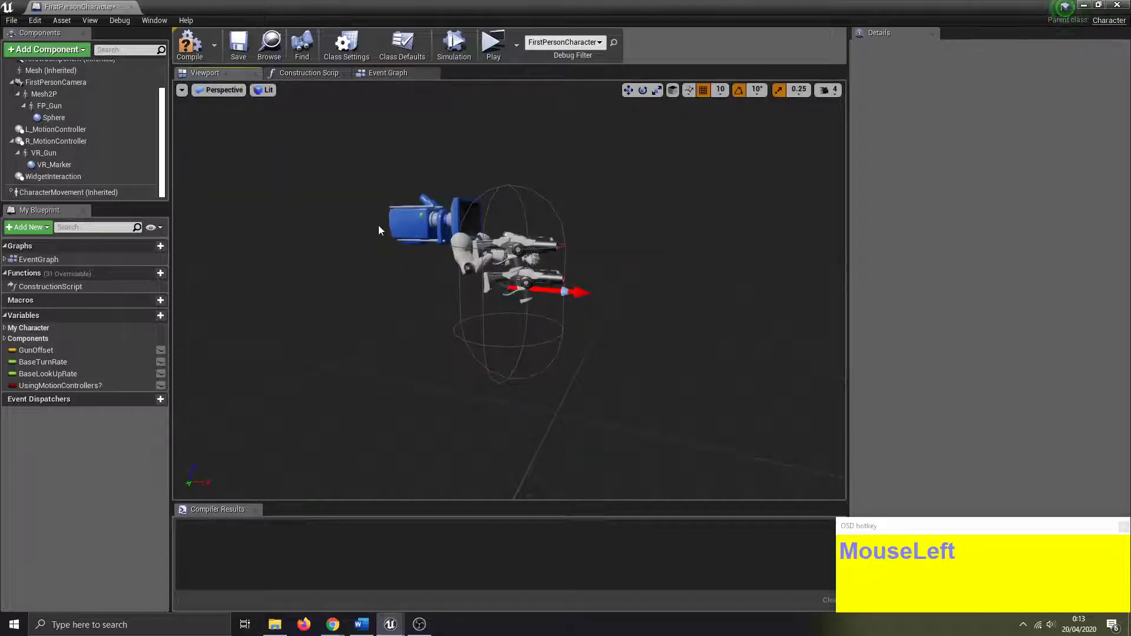
left_click(80, 176)
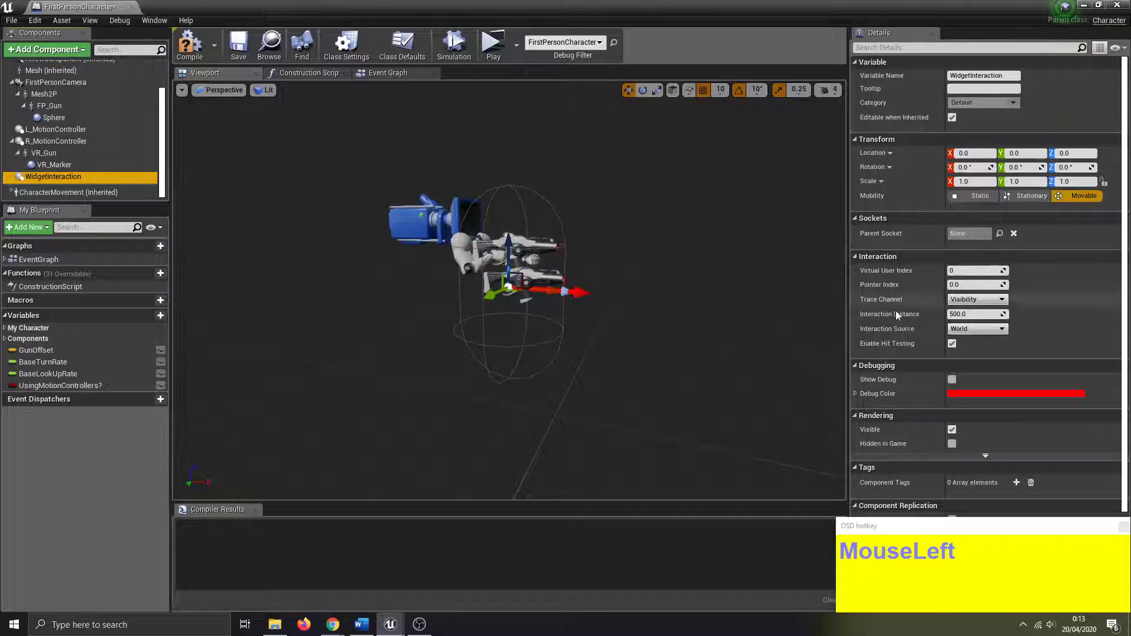
scroll(882, 332, "down", 1)
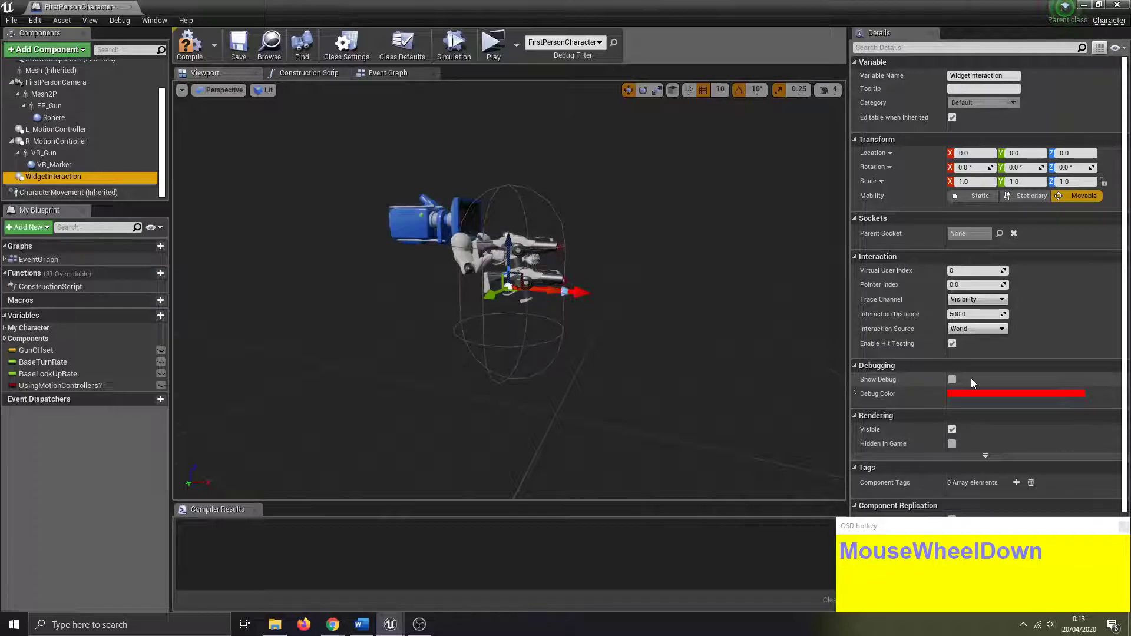
left_click(951, 379)
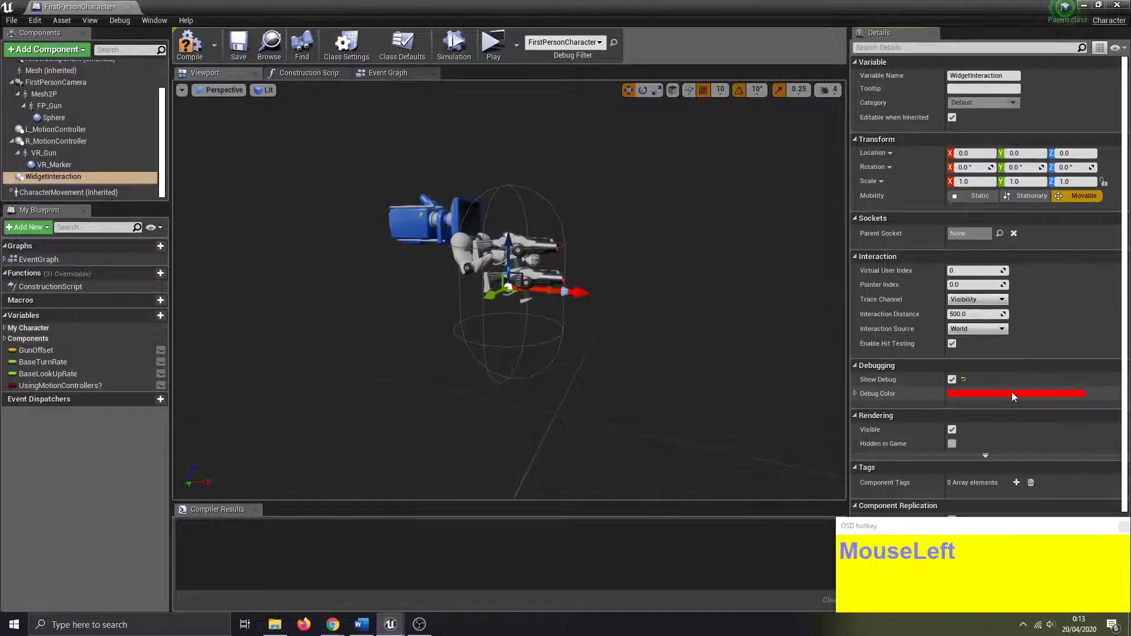
left_click(196, 53)
Play-test the level, walking towards the white panel and looking around to check the direction of the debug trace.
left_click(495, 58)
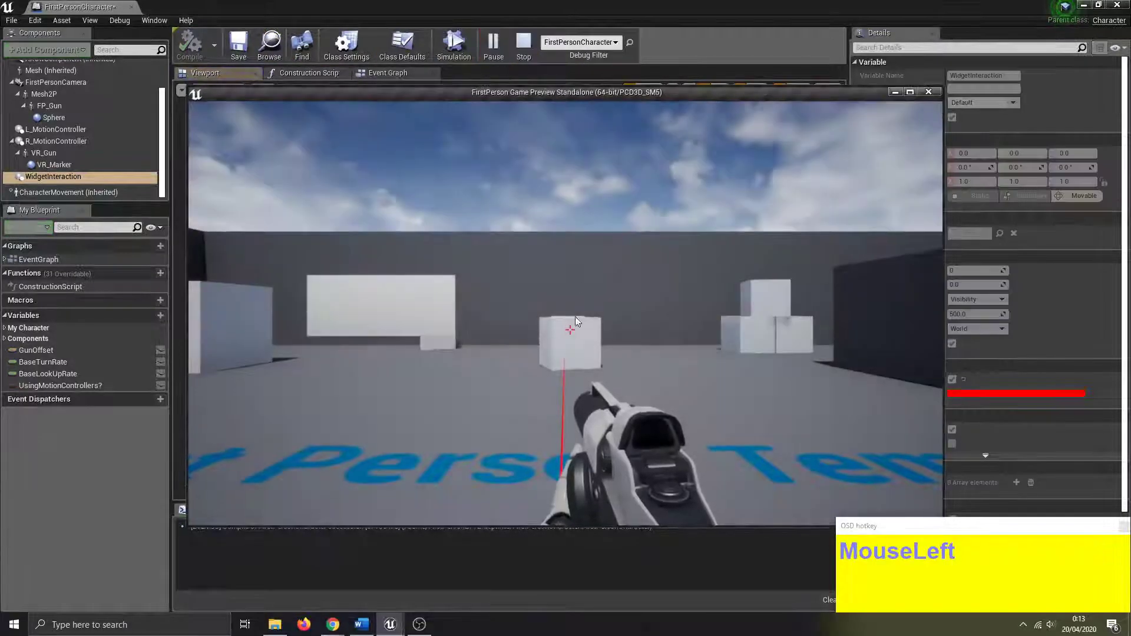
key("w")
key("w")
key("a")
key("w")
key("w")
key("a")
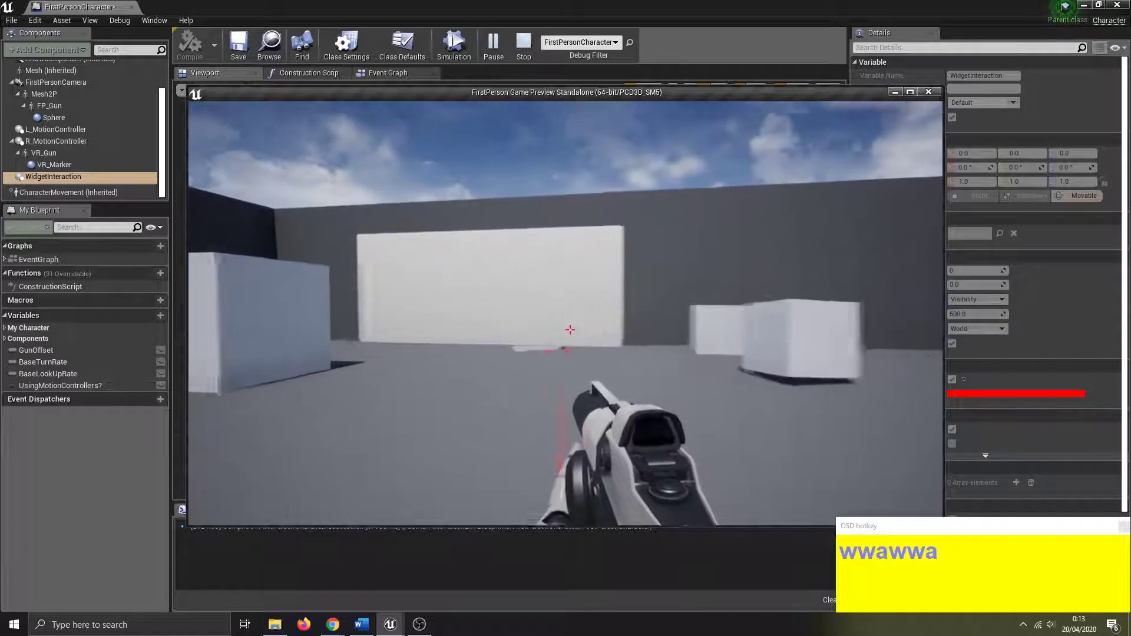
key("w")
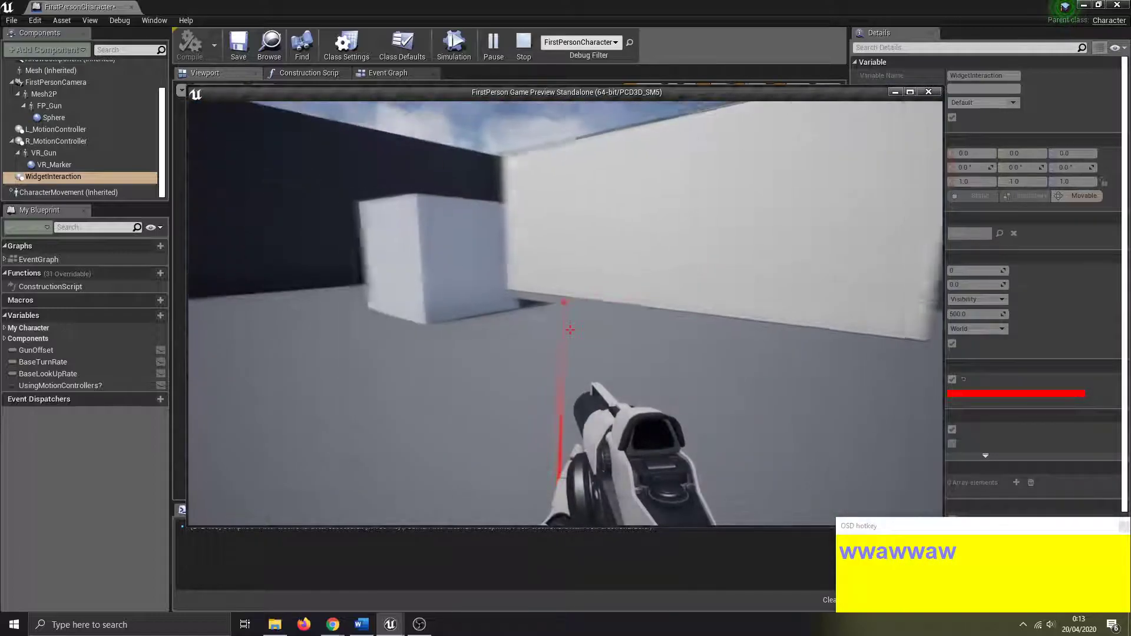
key("s")
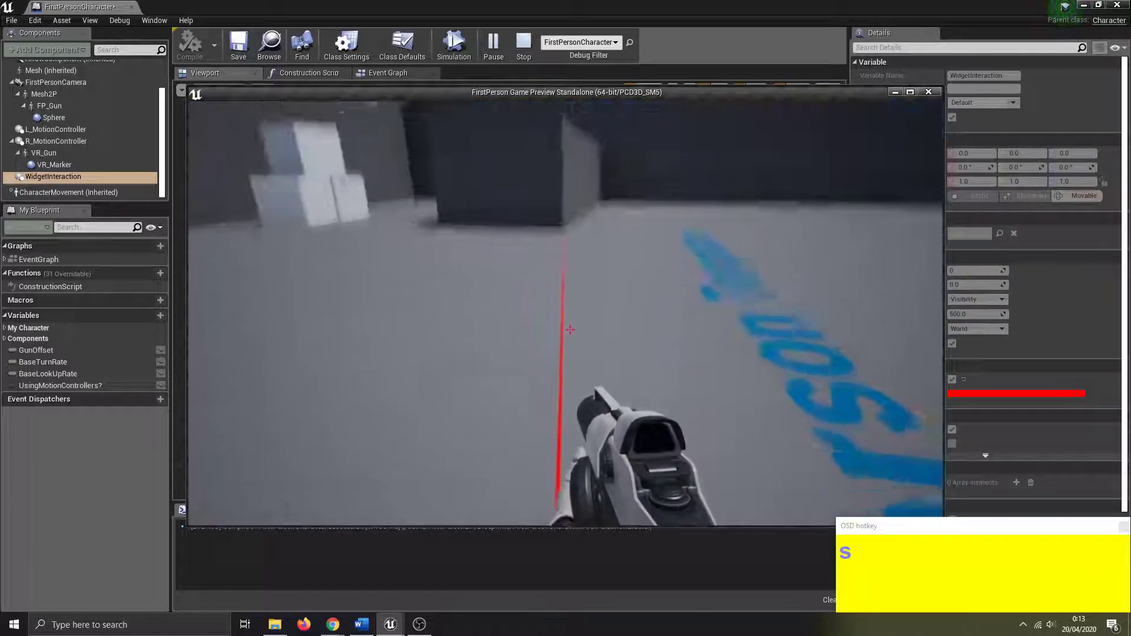
key("Escape")
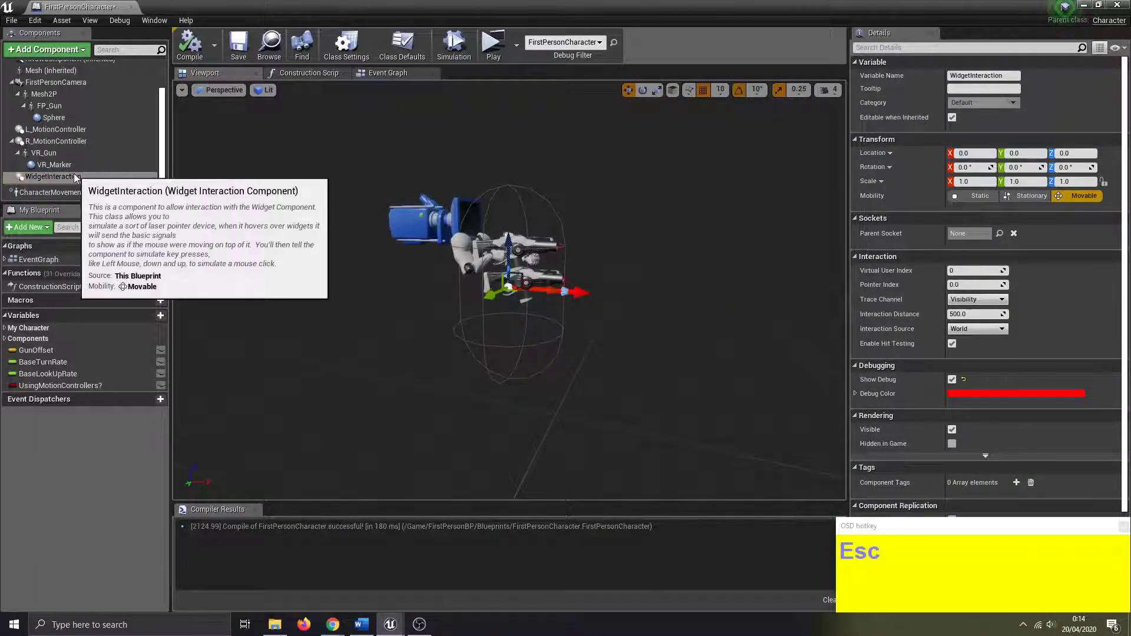
Attach the WidgetInteraction component to FirstPersonCamera and review its interaction settings.
left_click_drag(74, 178, 71, 83)
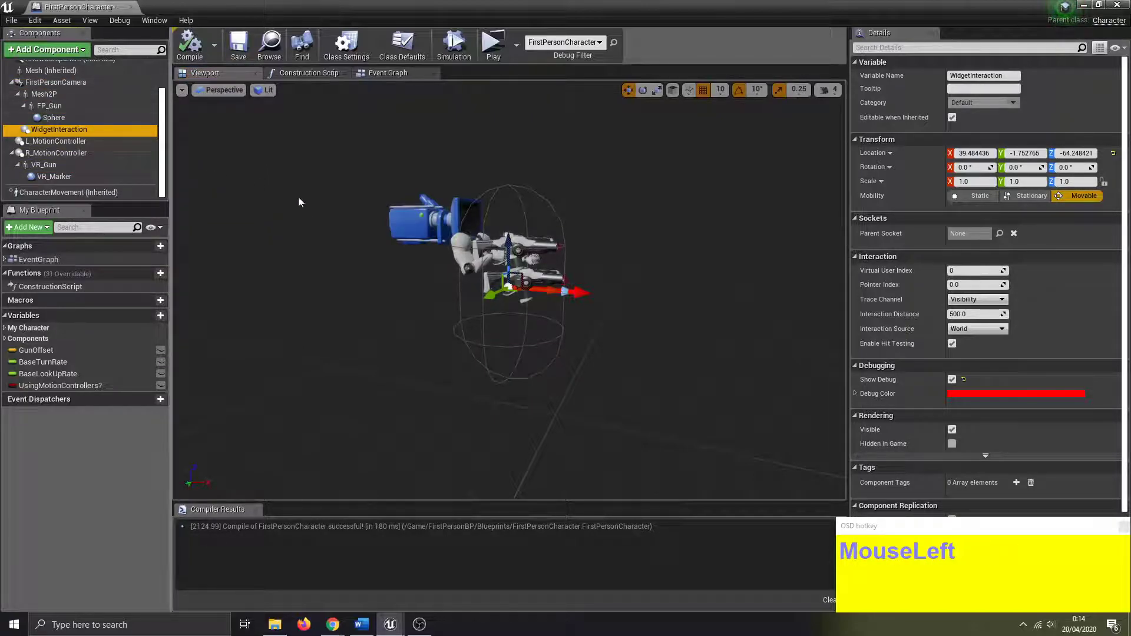
scroll(998, 397, "down", 3)
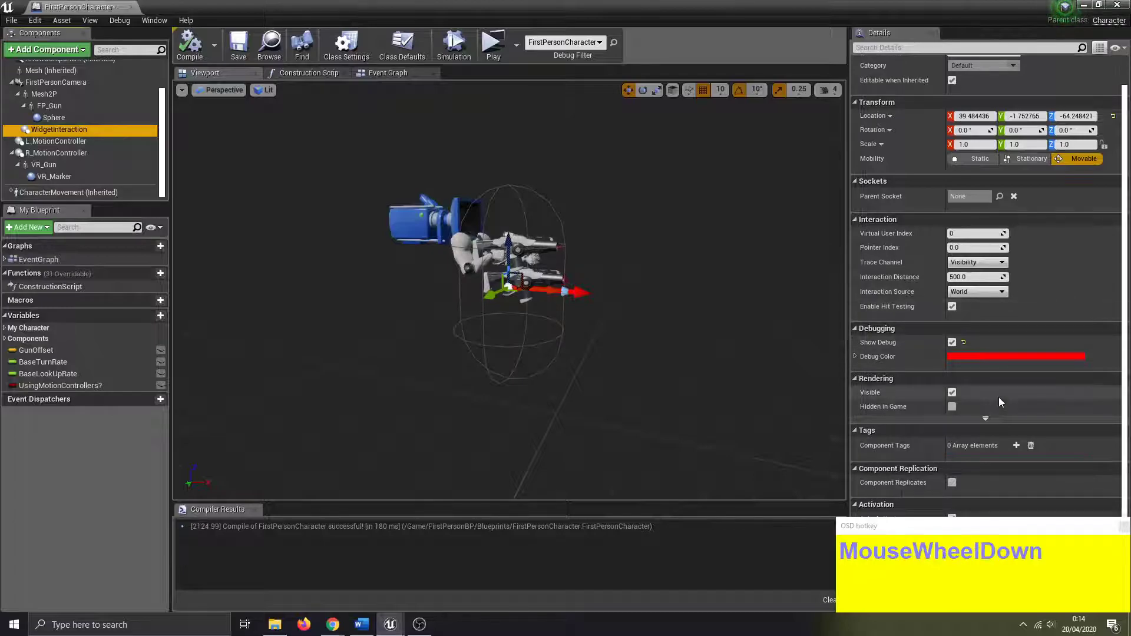
scroll(998, 397, "up", 3)
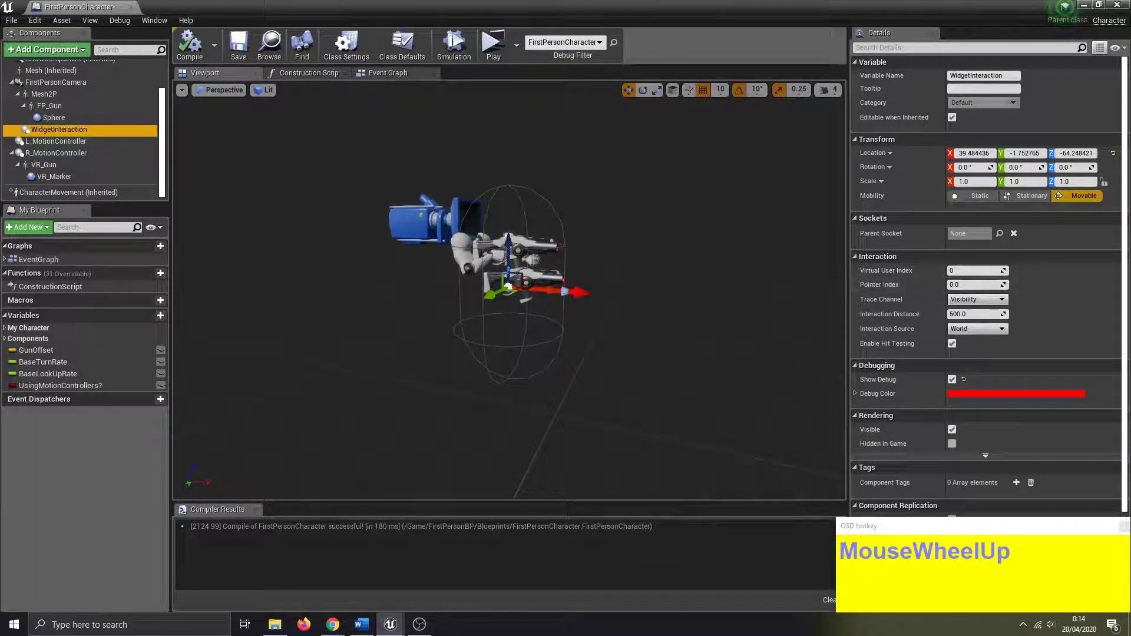
scroll(974, 277, "down", 1)
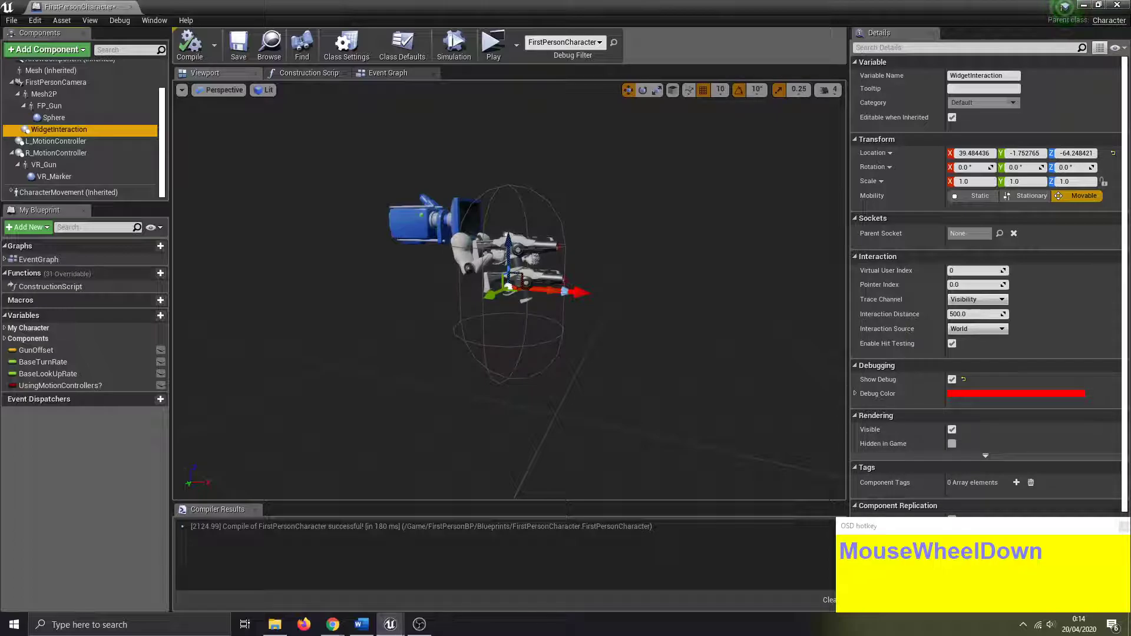
left_click(972, 301)
left_click(980, 329)
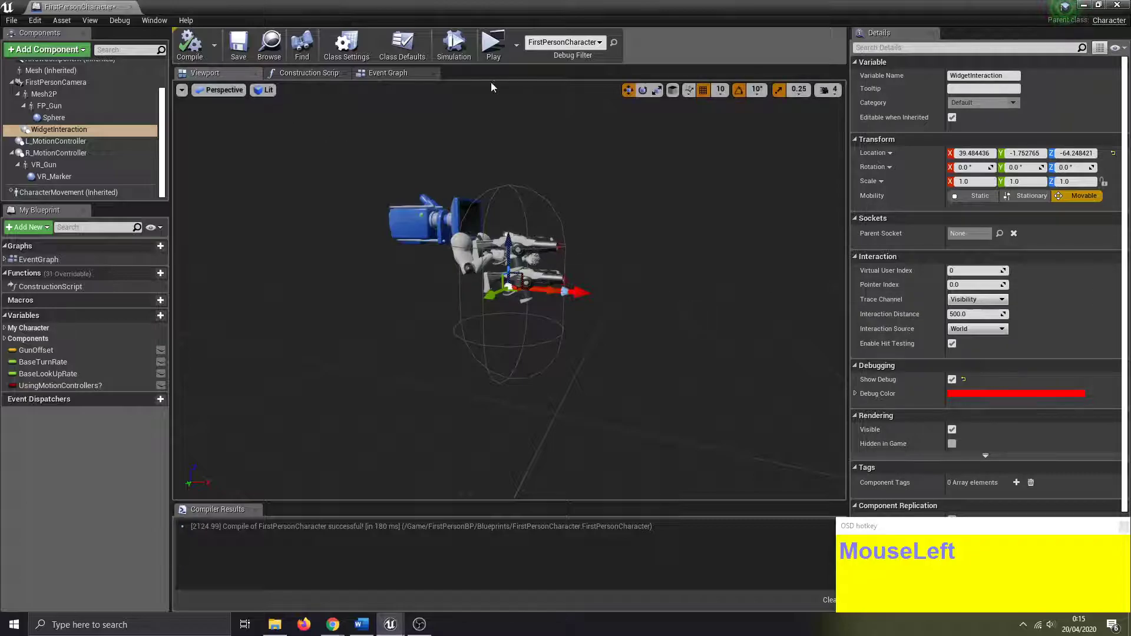
Play-test the level to check how the debug trace follows the camera's view.
left_click(496, 53)
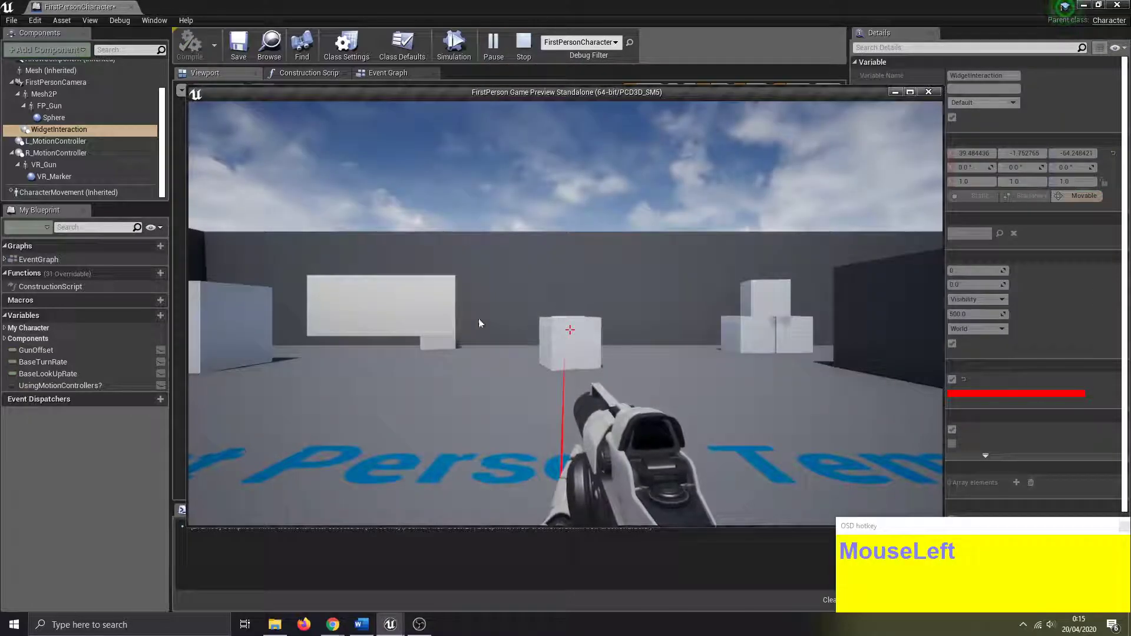
left_click(544, 337)
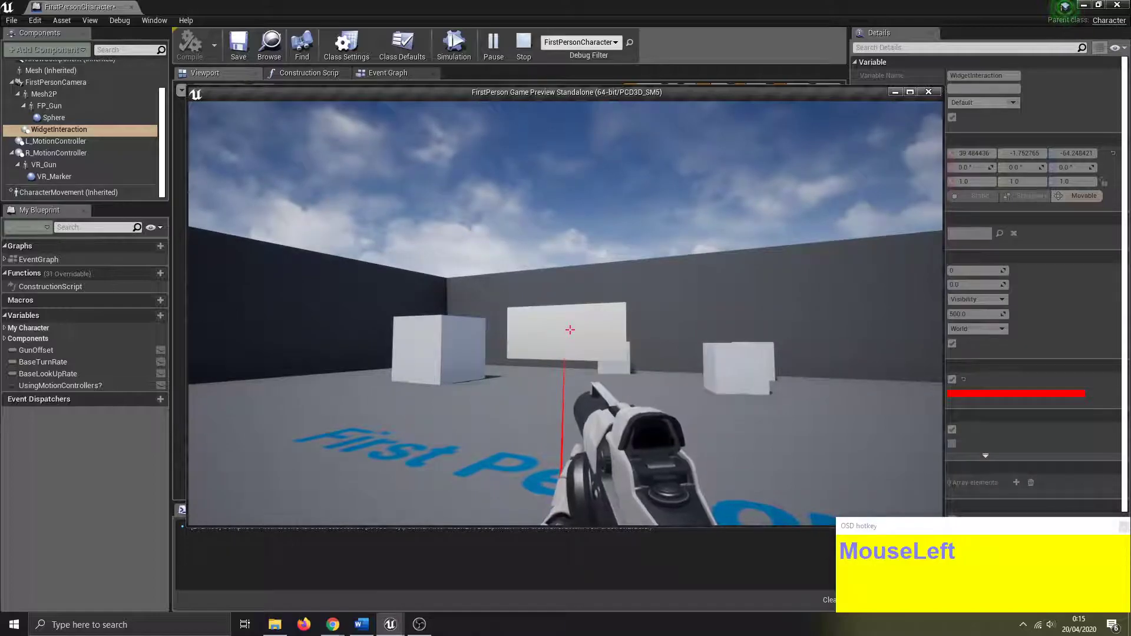
key("Escape")
Set WidgetInteraction's Interaction Distance to 1000, compile the blueprint and play-test the longer trace.
left_click(969, 315)
type("1000")
key("Return")
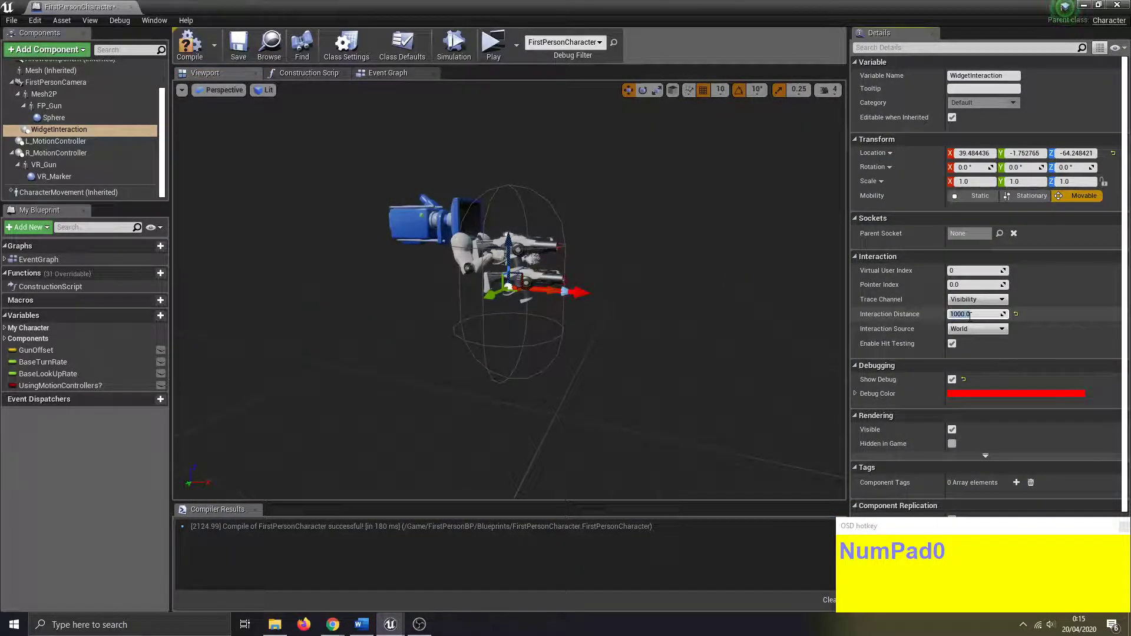
left_click(189, 44)
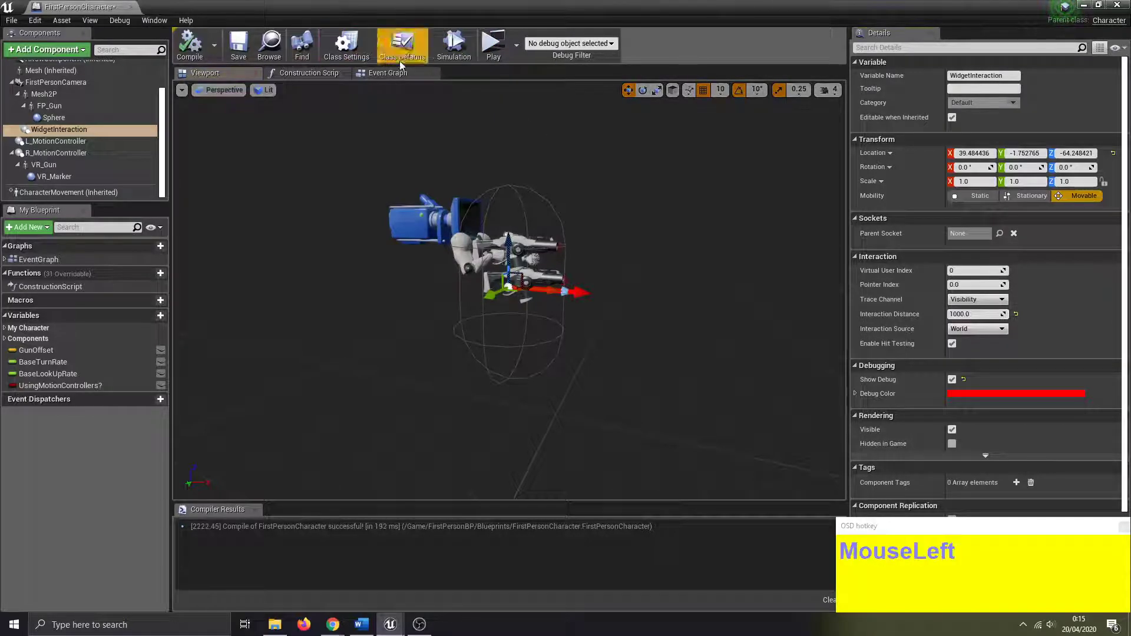
left_click(494, 46)
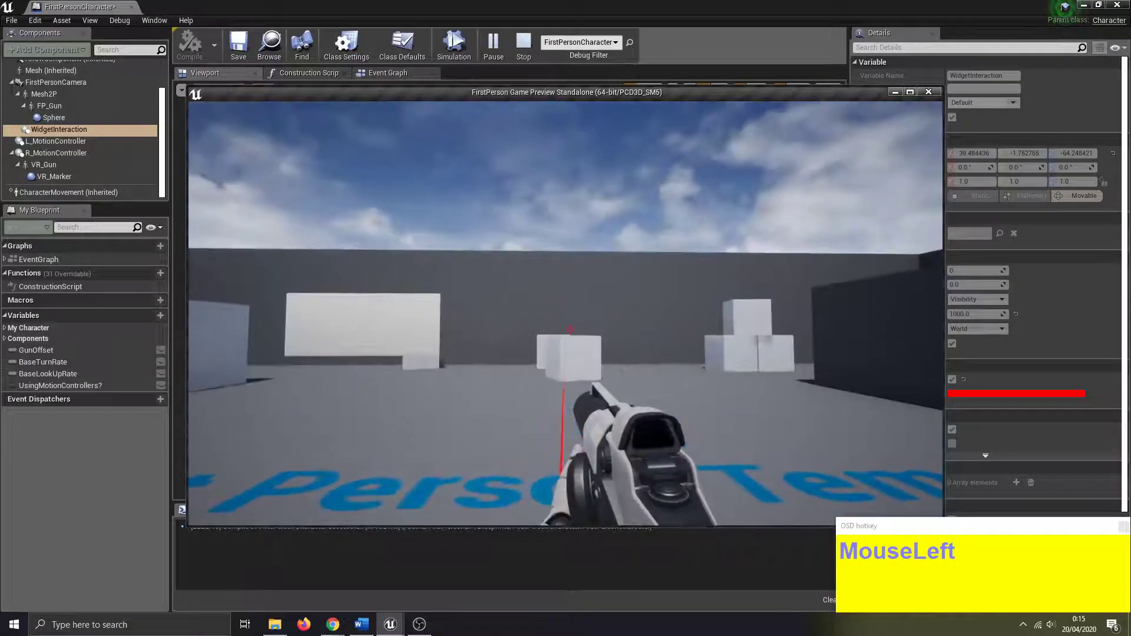
key("Escape")
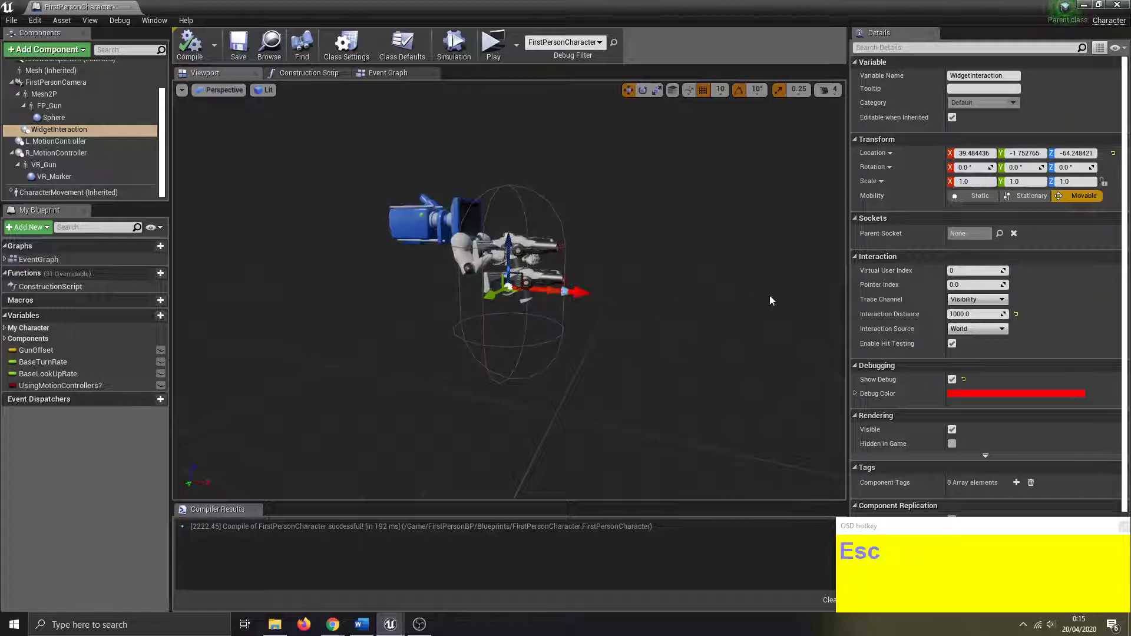
Raise the WidgetInteraction component by 10 units along Z and compile the blueprint.
left_click(981, 332)
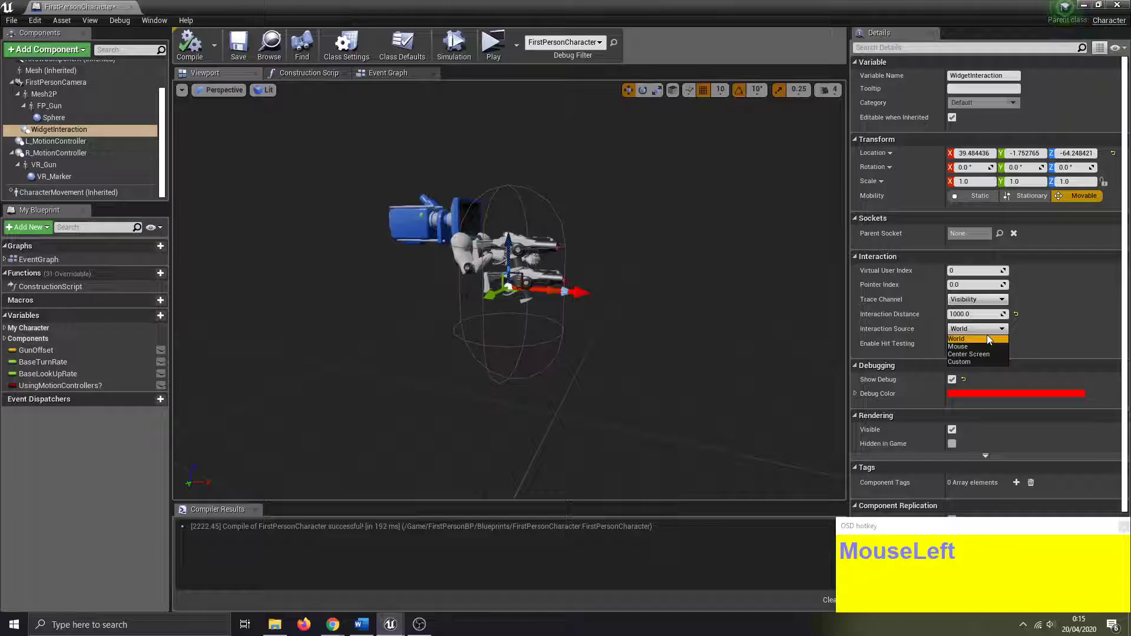
left_click(1063, 323)
mouse_move(508, 242)
left_mouse_down()
mouse_move(509, 187)
mouse_move(513, 227)
left_mouse_up()
left_click(190, 44)
Play-test the raised trace by walking up to the white panel and aiming at it.
left_click(493, 47)
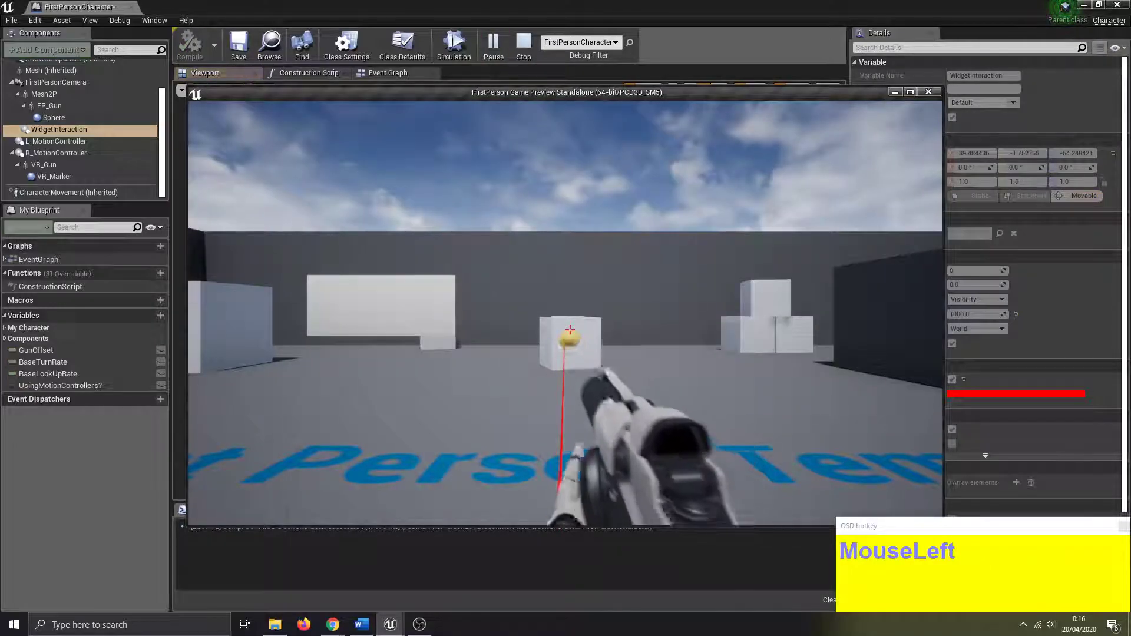
key("a")
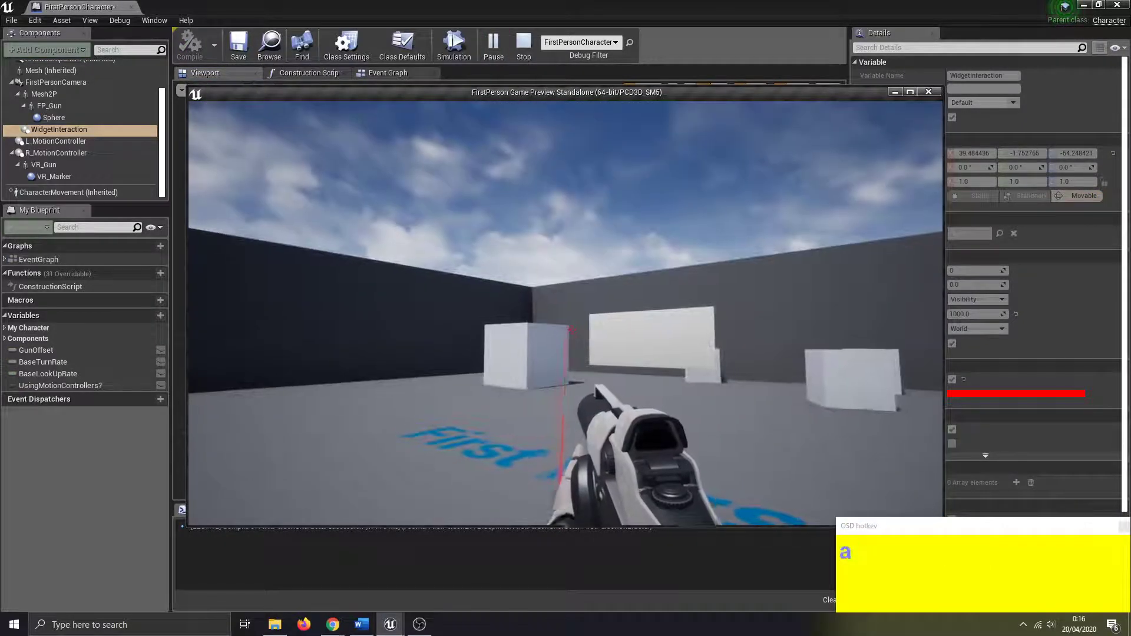
key("w")
key("w")
key("w")
key("w")
key("w")
key("w")
key("w")
key("w")
key("w")
key("w")
key("w")
key("w")
key("w")
key("w")
key("w")
key("w")
key("w")
key("w")
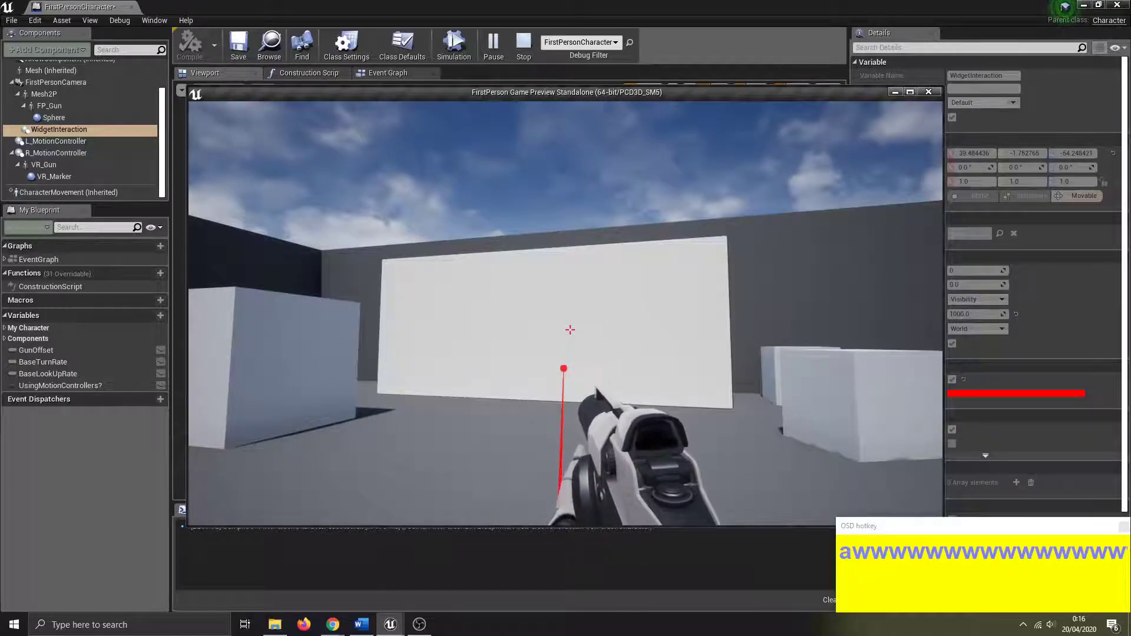
key("s")
key("d")
key("Escape")
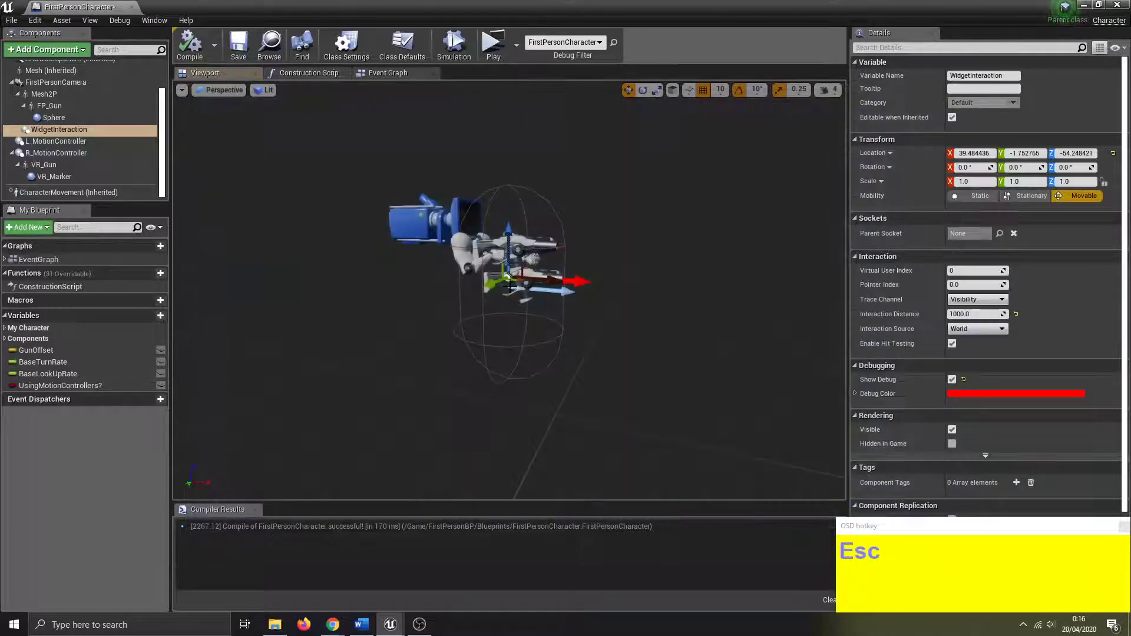
Try the Mouse option as WidgetInteraction's Interaction Source and play-test it in the level.
left_click(976, 328)
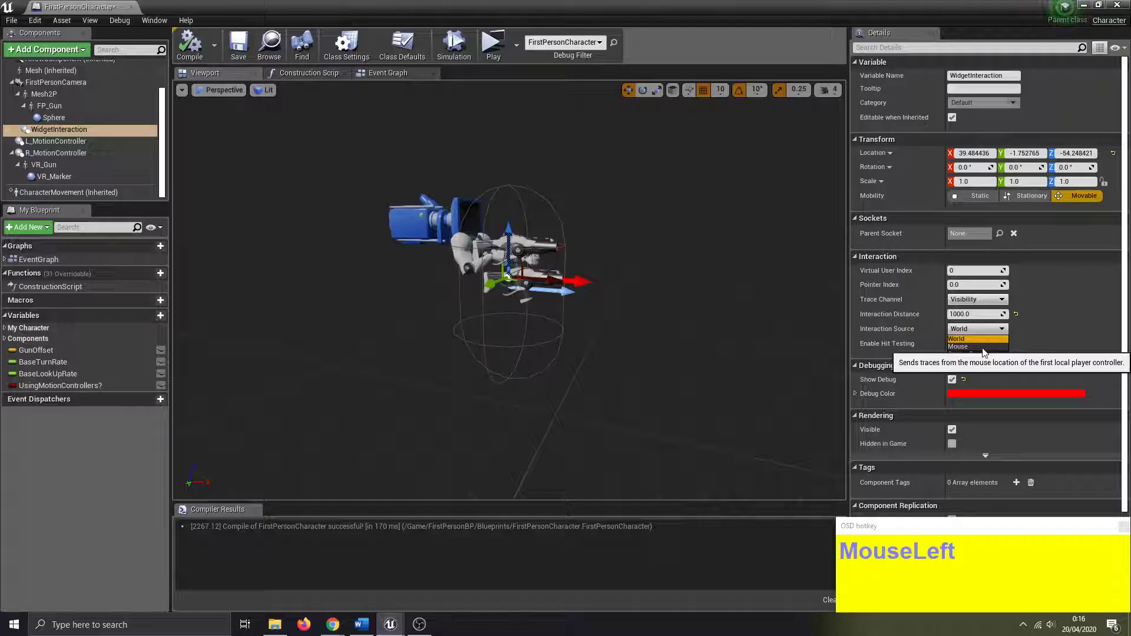
left_click(980, 347)
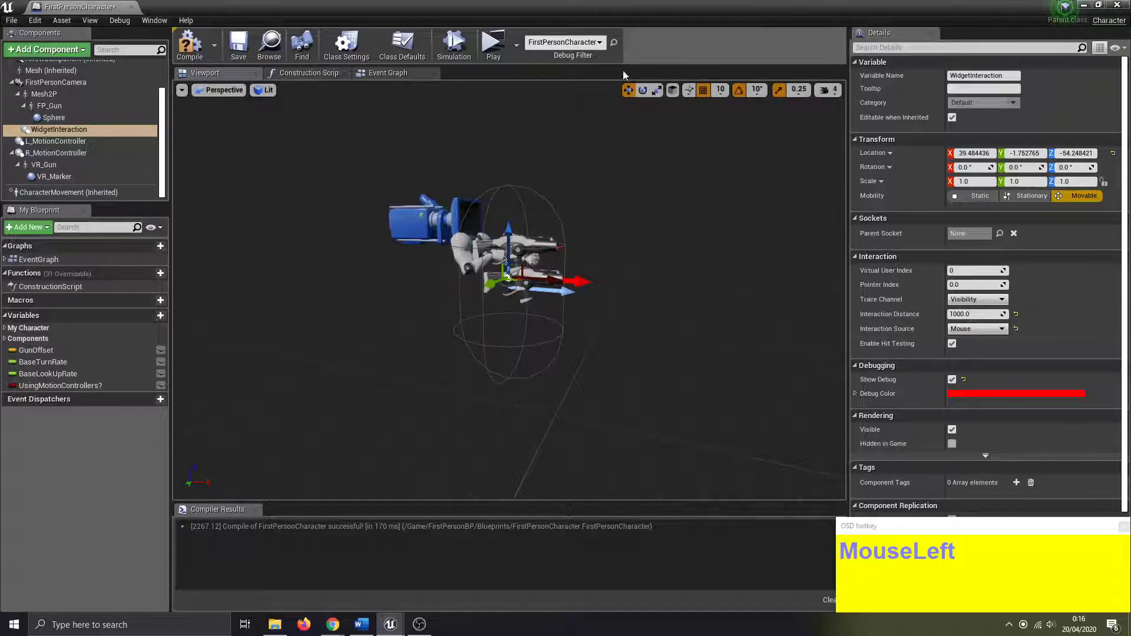
left_click(491, 49)
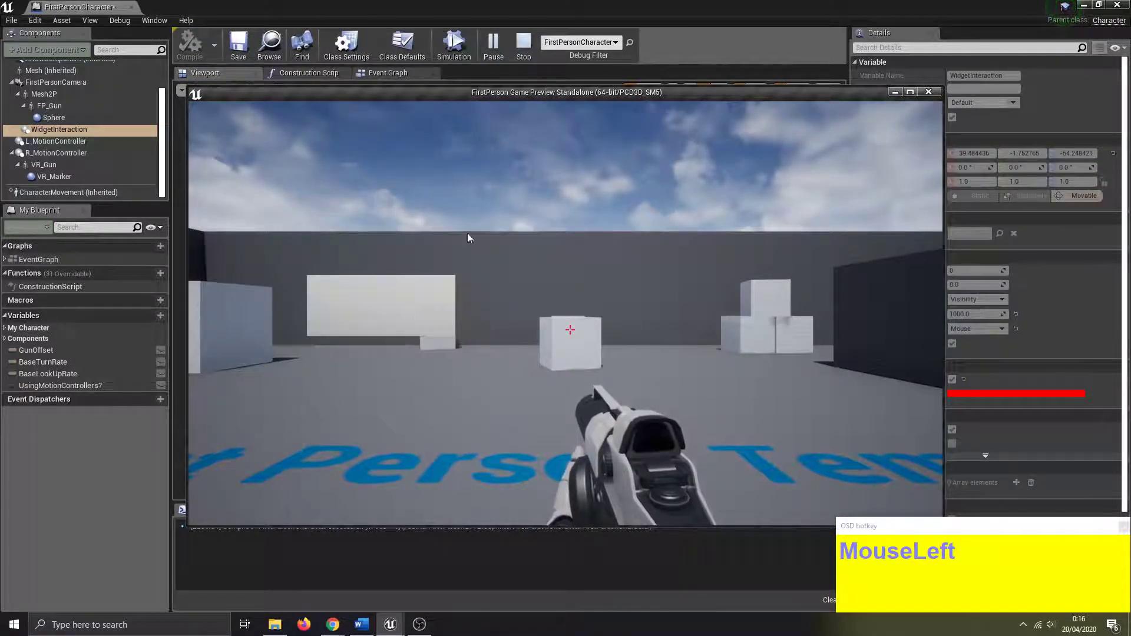
left_click(425, 301)
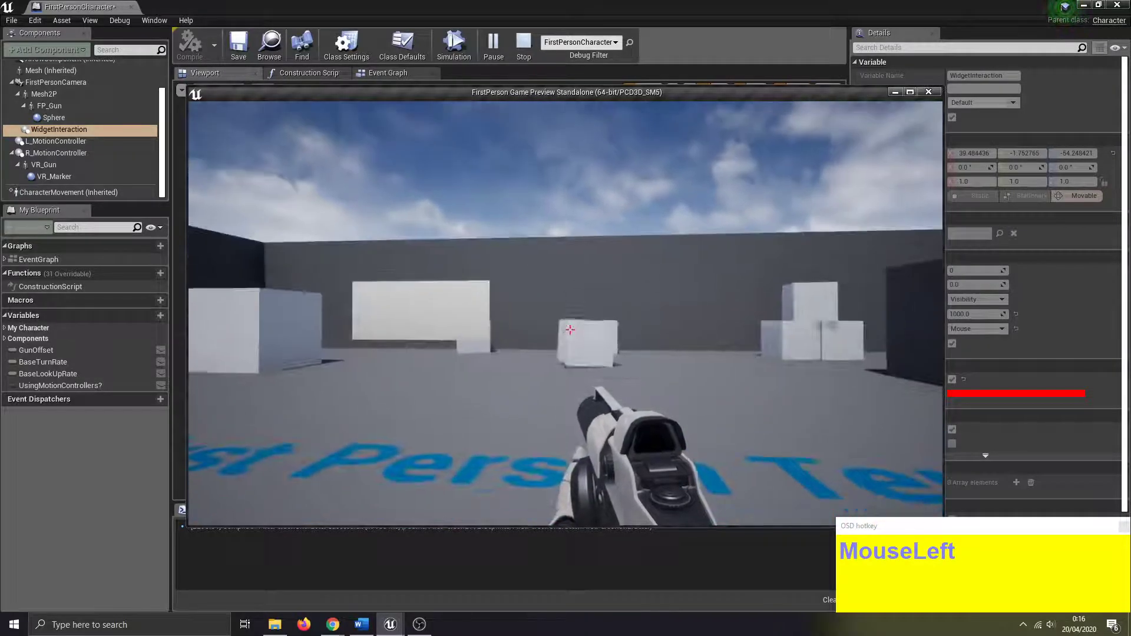
key("Escape")
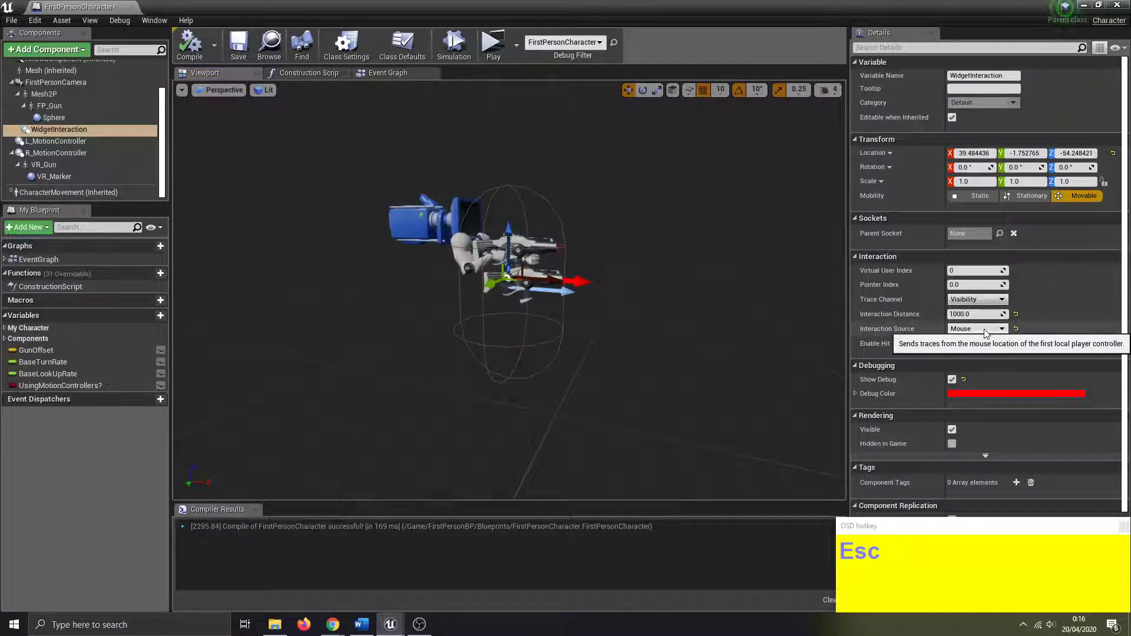
Set WidgetInteraction's Interaction Source to Center Screen and compile the blueprint.
left_click(984, 330)
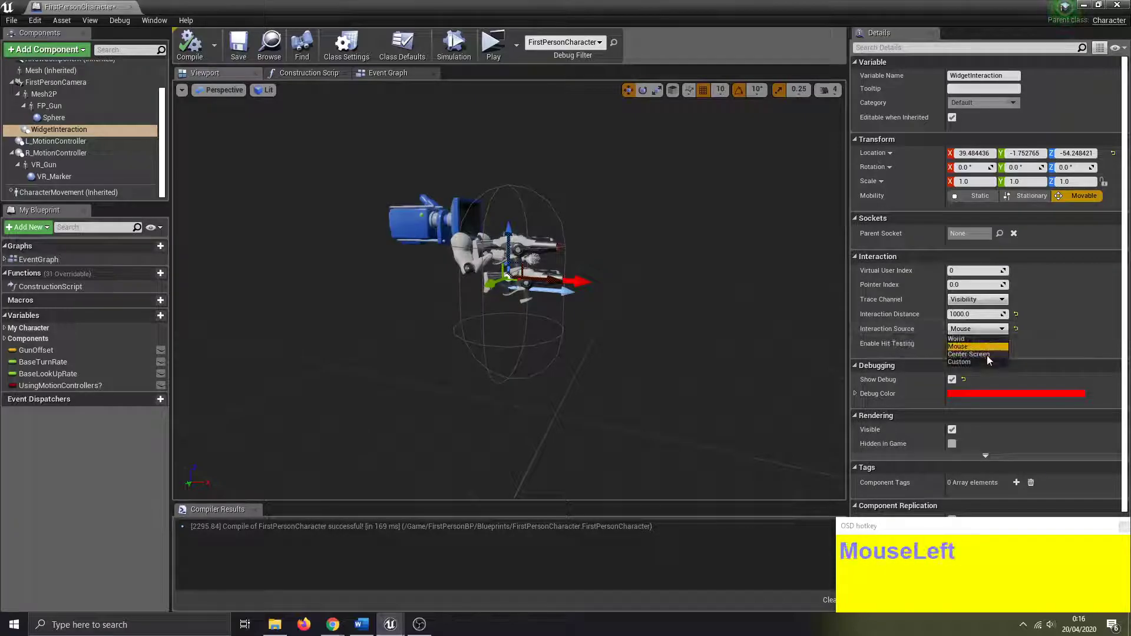
left_click(986, 355)
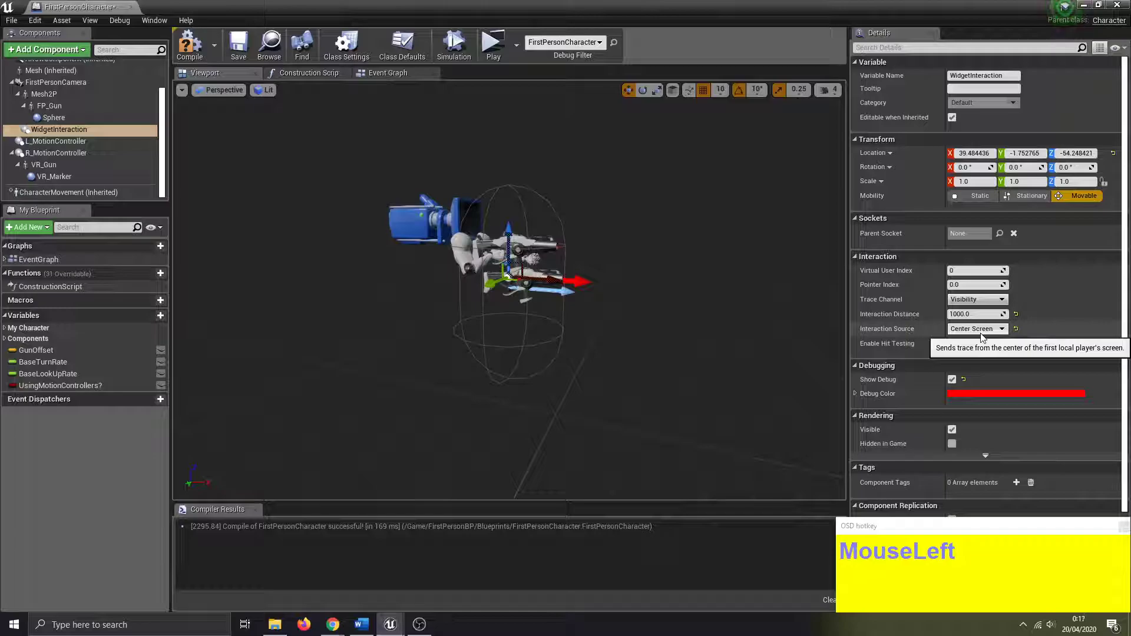
left_click(190, 44)
Play-test the Center Screen trace by walking up to the white panel and aiming at it.
left_click(518, 62)
key("w")
key("w")
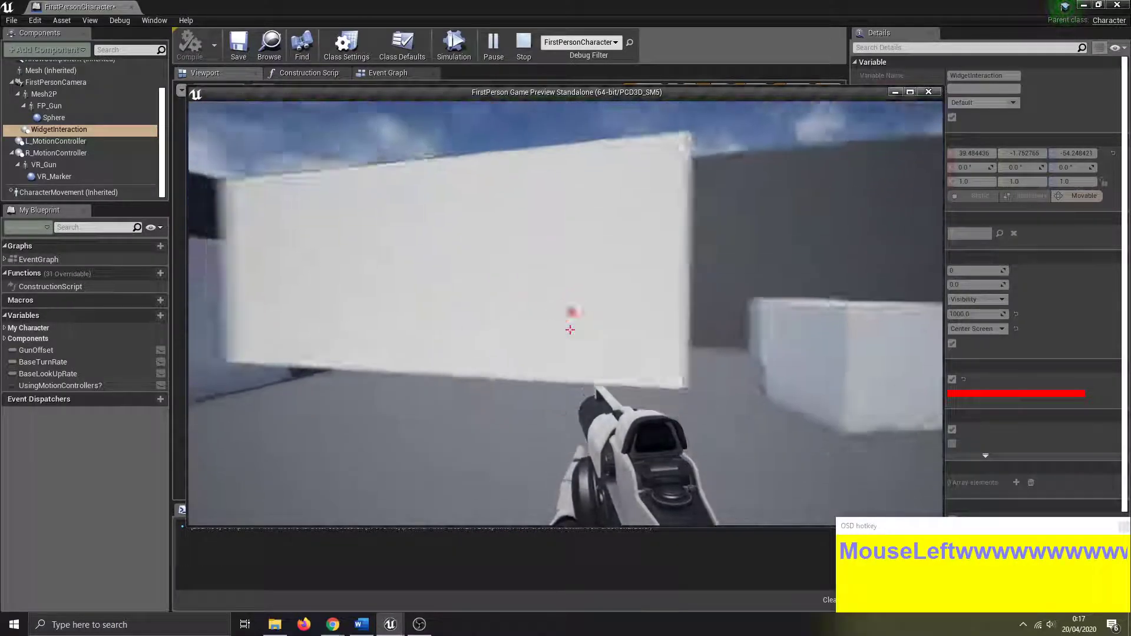
key("Escape")
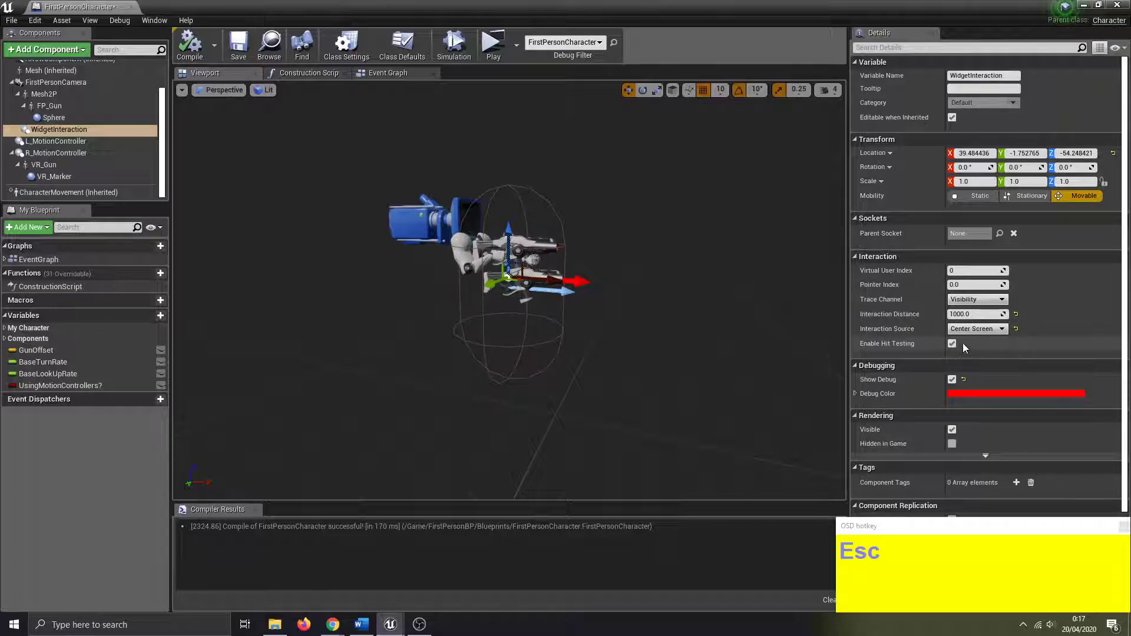
Switch Enable Hit Testing off and back on for the WidgetInteraction component.
left_click(952, 344)
left_click(952, 344)
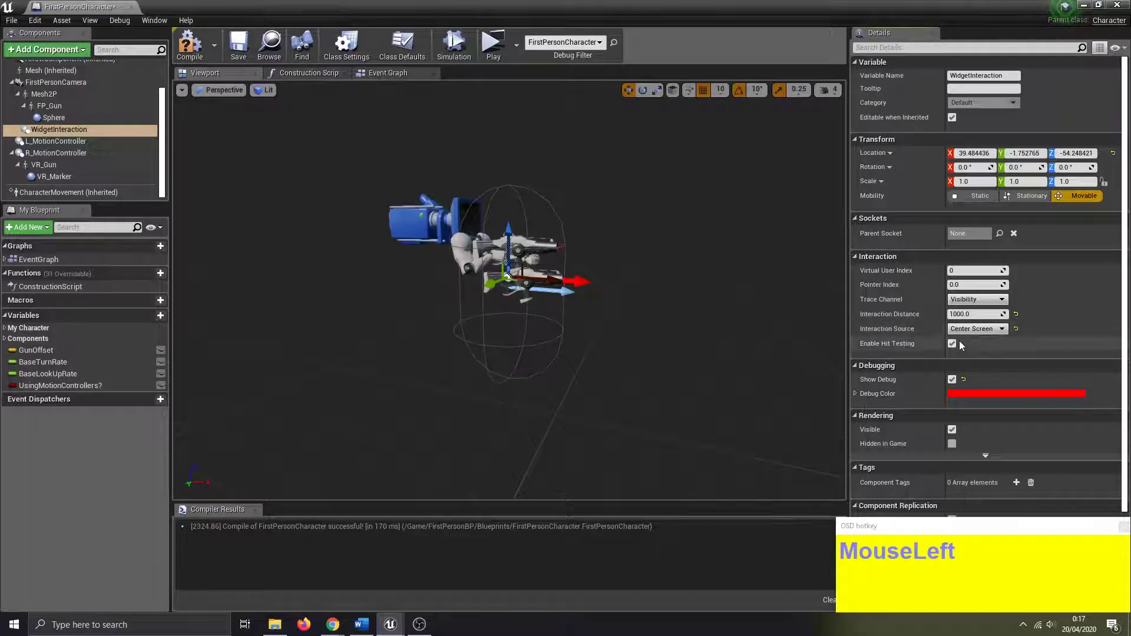
Compile the character blueprint and play-test the trace with hit testing enabled by walking up to the white panel.
left_click(189, 44)
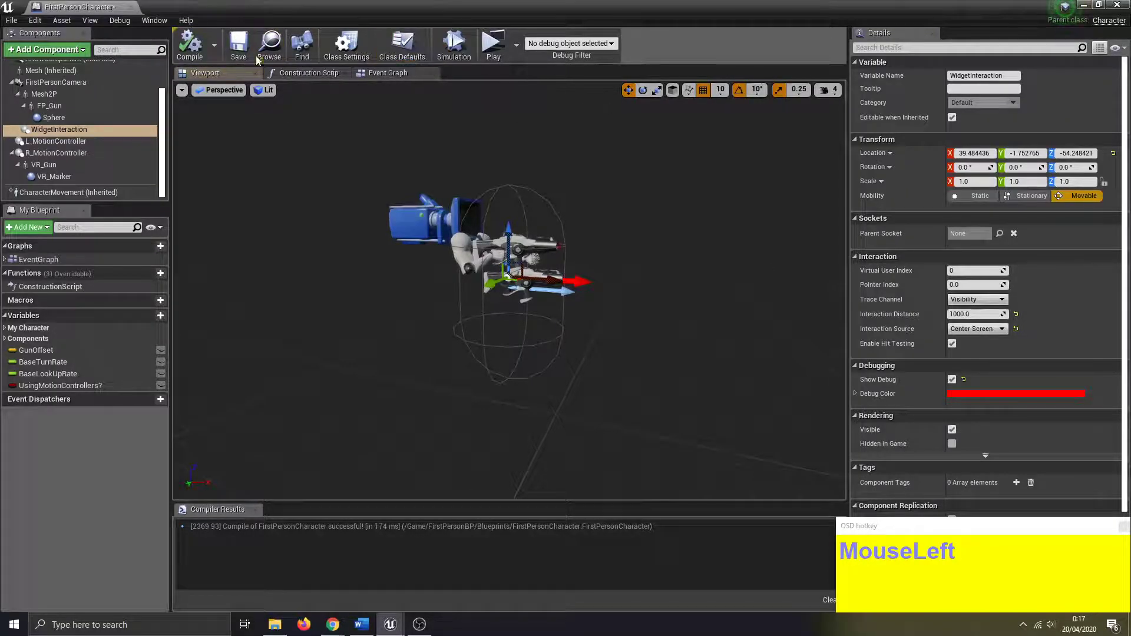
left_click(493, 44)
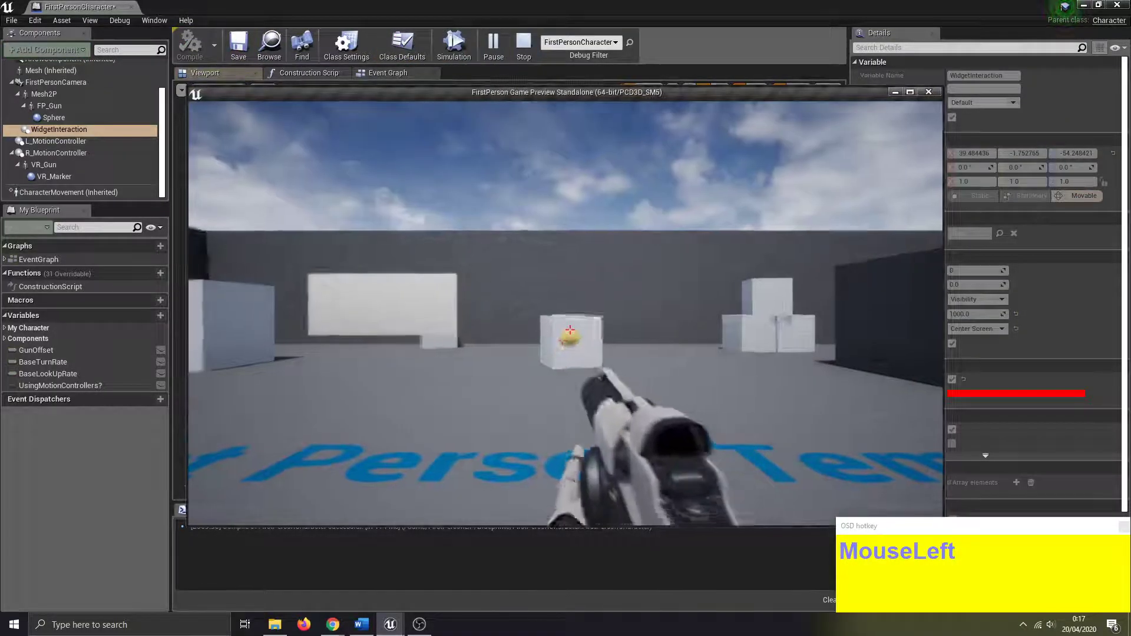
key("w")
key("w")
key("w")
key("a")
key("w")
key("w")
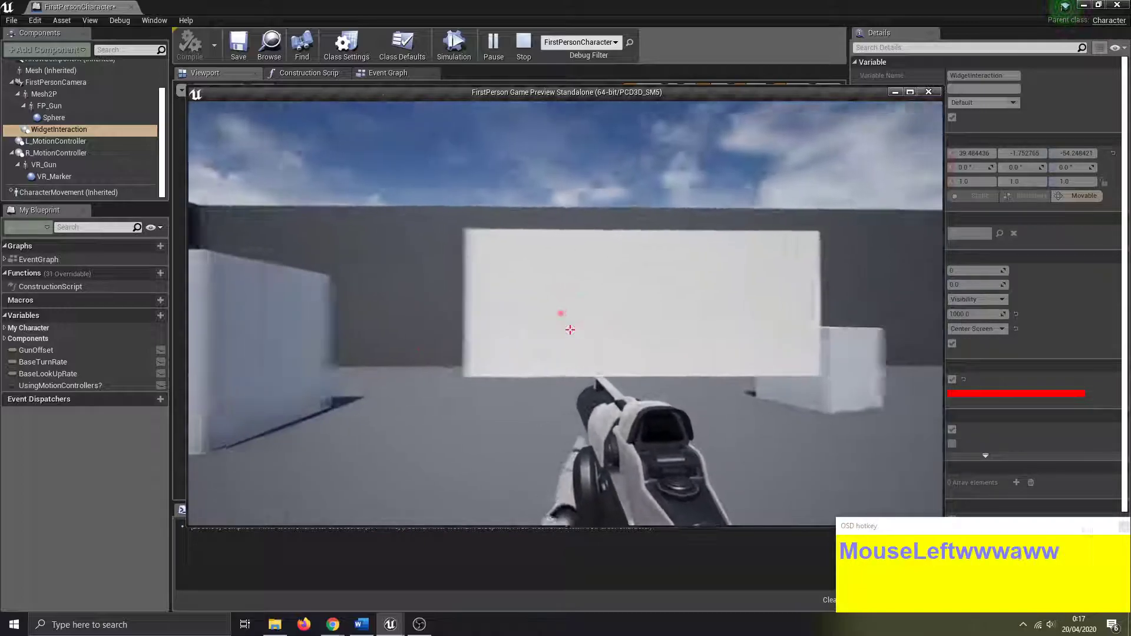
key("w")
key("w")
key("w")
key("w")
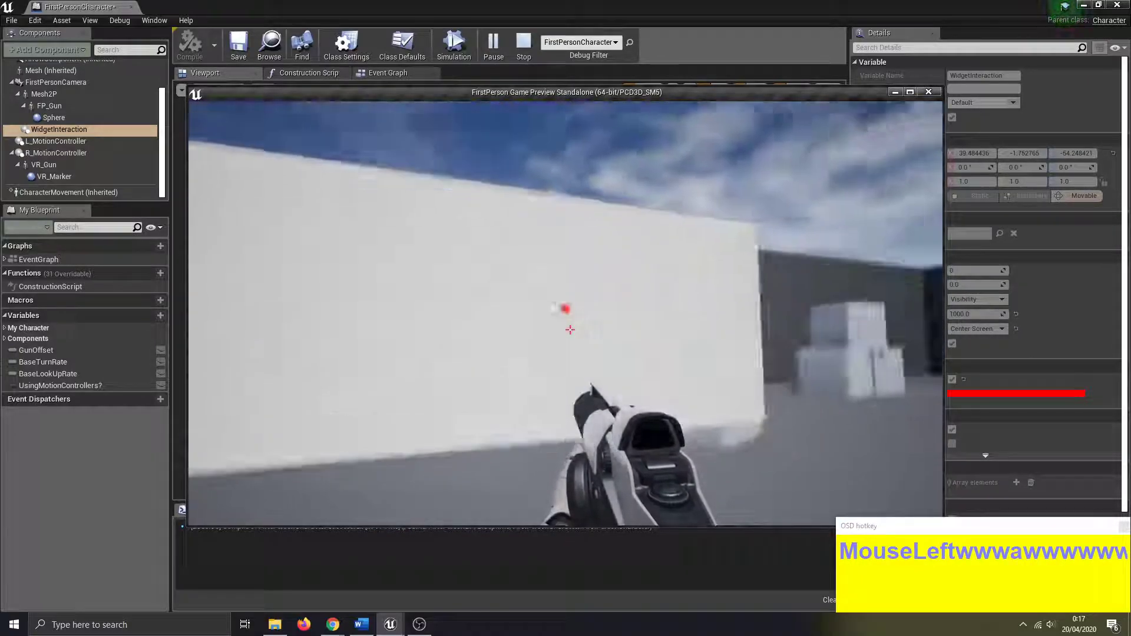
key("Escape")
Disable Enable Hit Testing on WidgetInteraction, compile, and play-test by approaching the white panel.
left_click(951, 343)
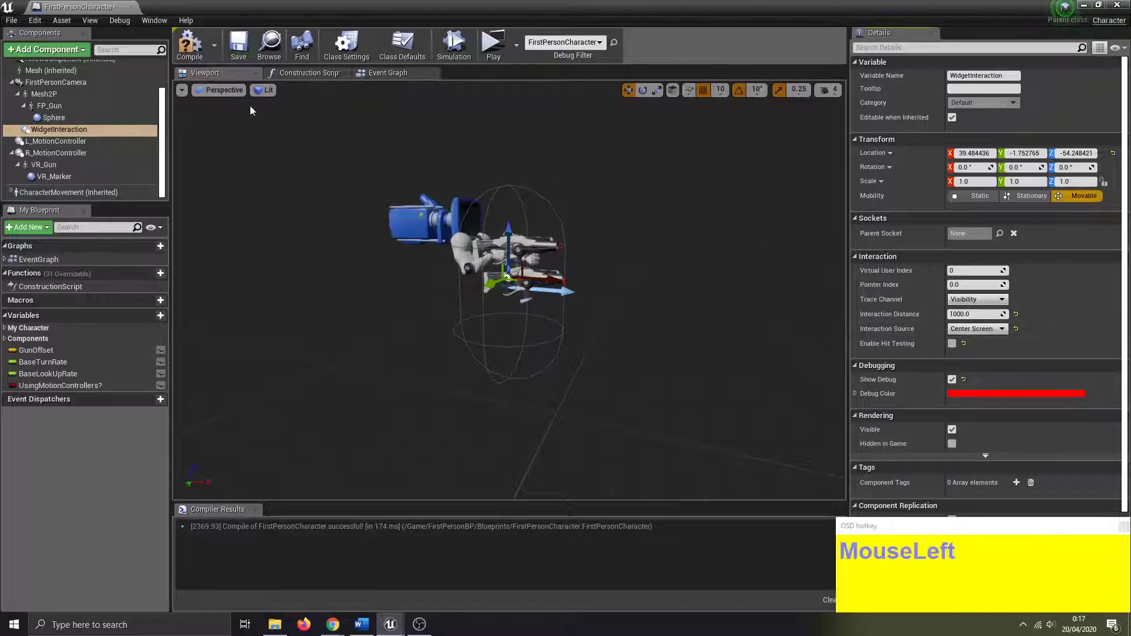
left_click(189, 44)
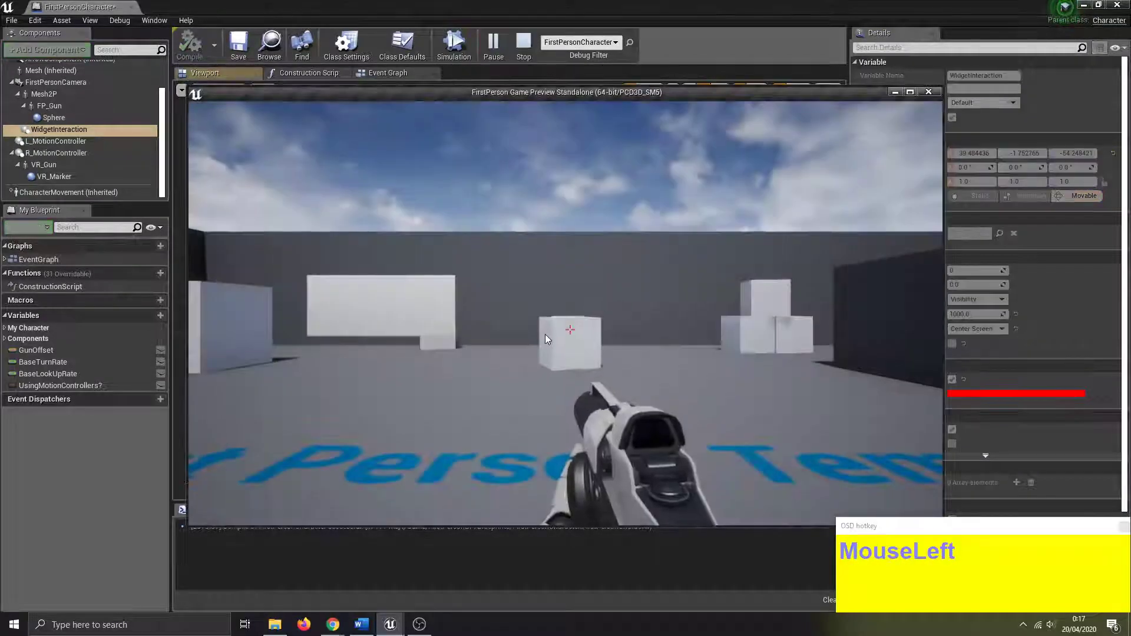
key("w")
key("w")
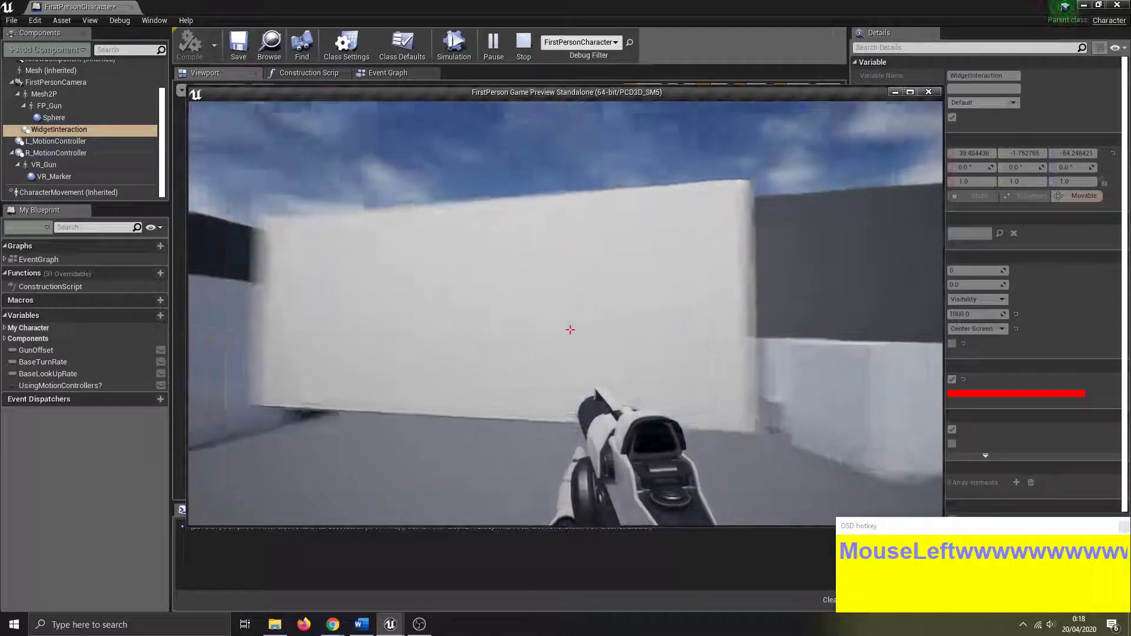
key("Escape")
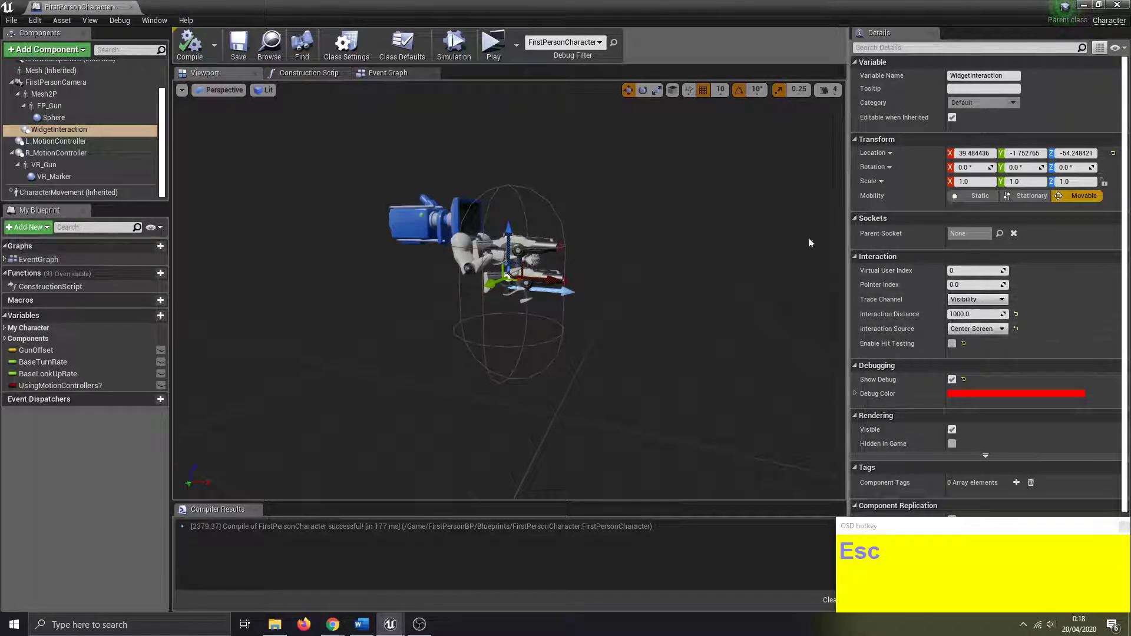
Re-enable Enable Hit Testing, compile the blueprint, and start a play-test, walking up to aim at the white panel.
left_click(951, 344)
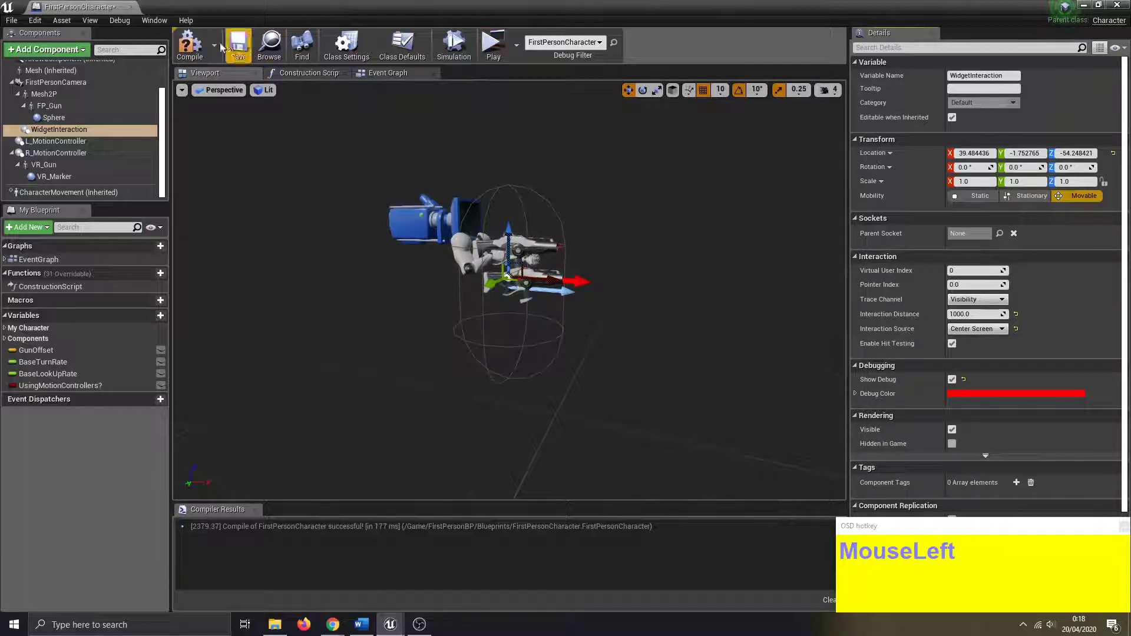
left_click(199, 43)
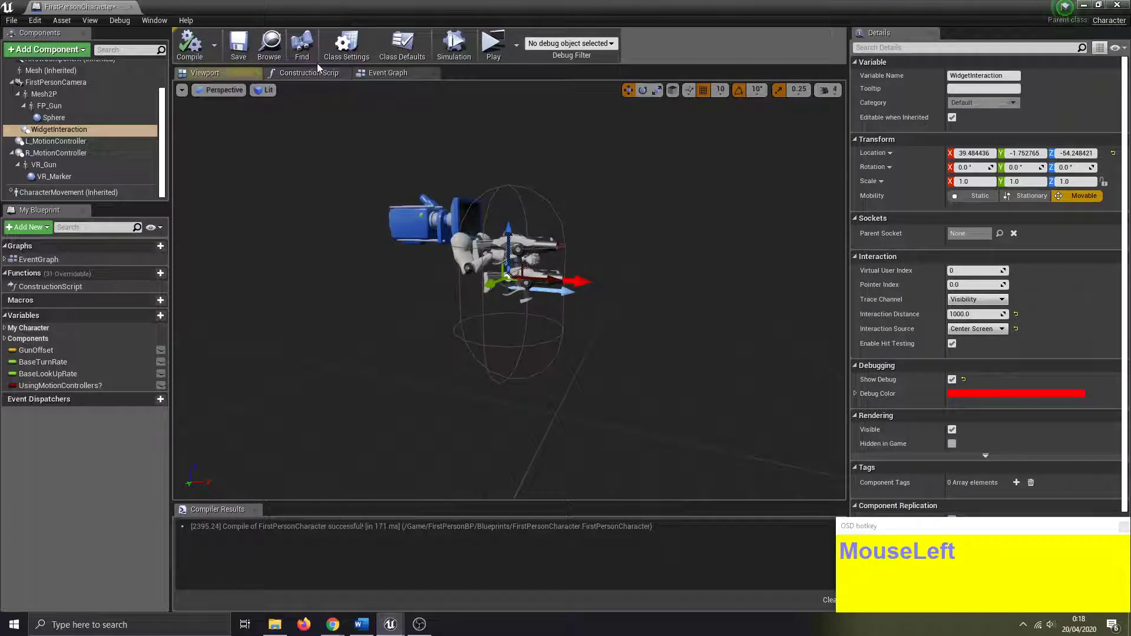
left_click(493, 48)
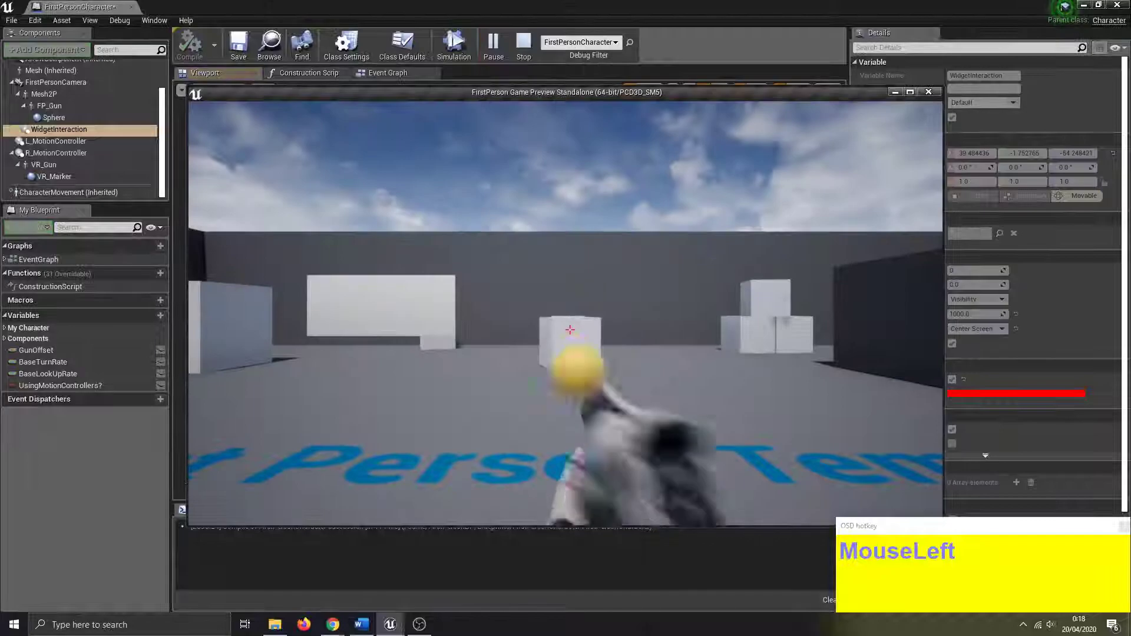
key("w")
key("w")
left_click(565, 313)
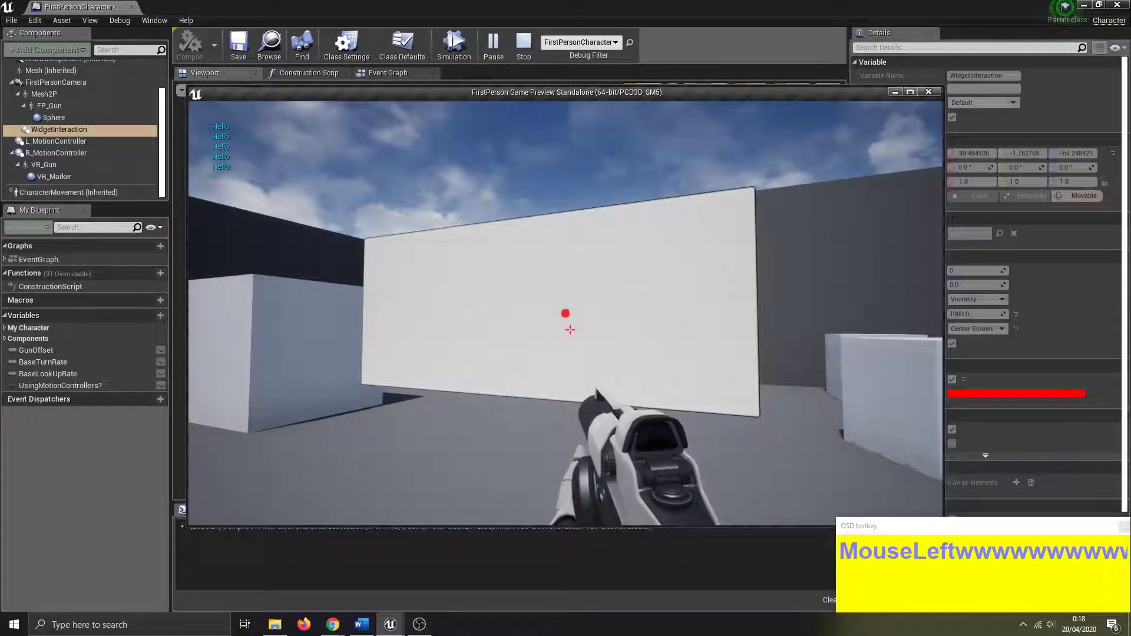
Activate the white panel's button repeatedly with the character's interact action while aiming at it, and end the play-test.
left_click(569, 329)
key("f")
key("f")
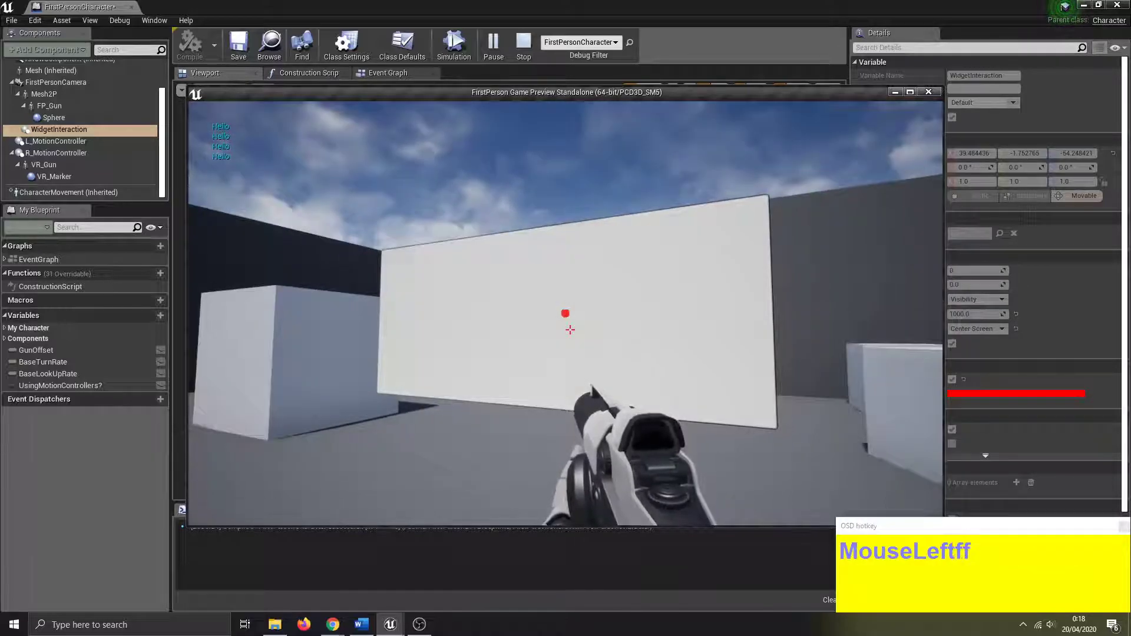
key("f")
key("f")
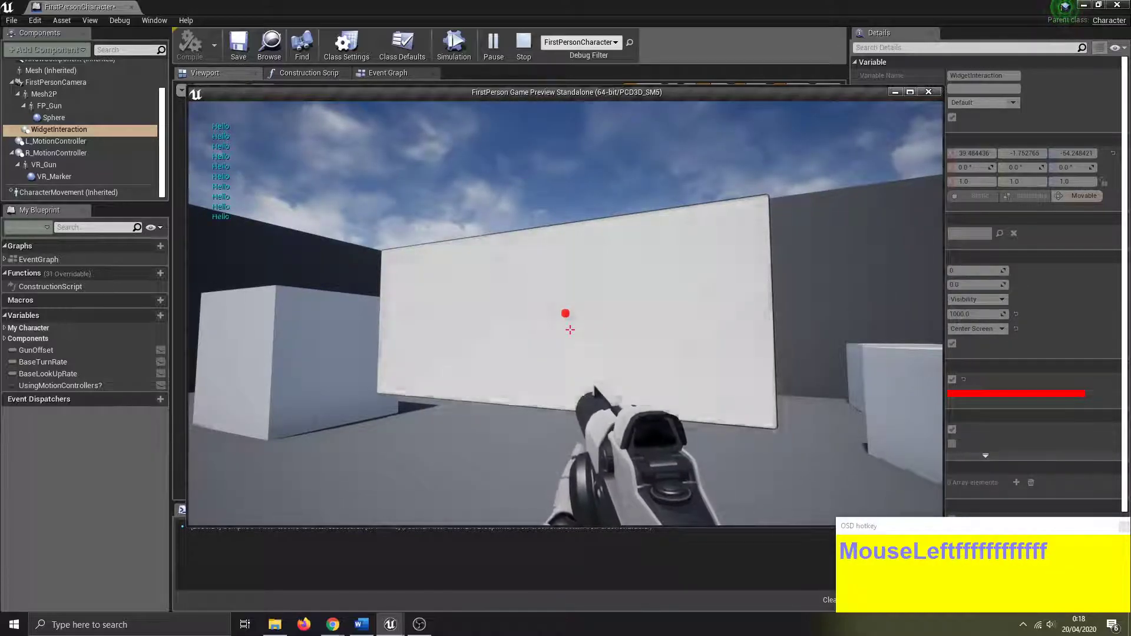
key("f")
key("f")
key("f")
key("Escape")
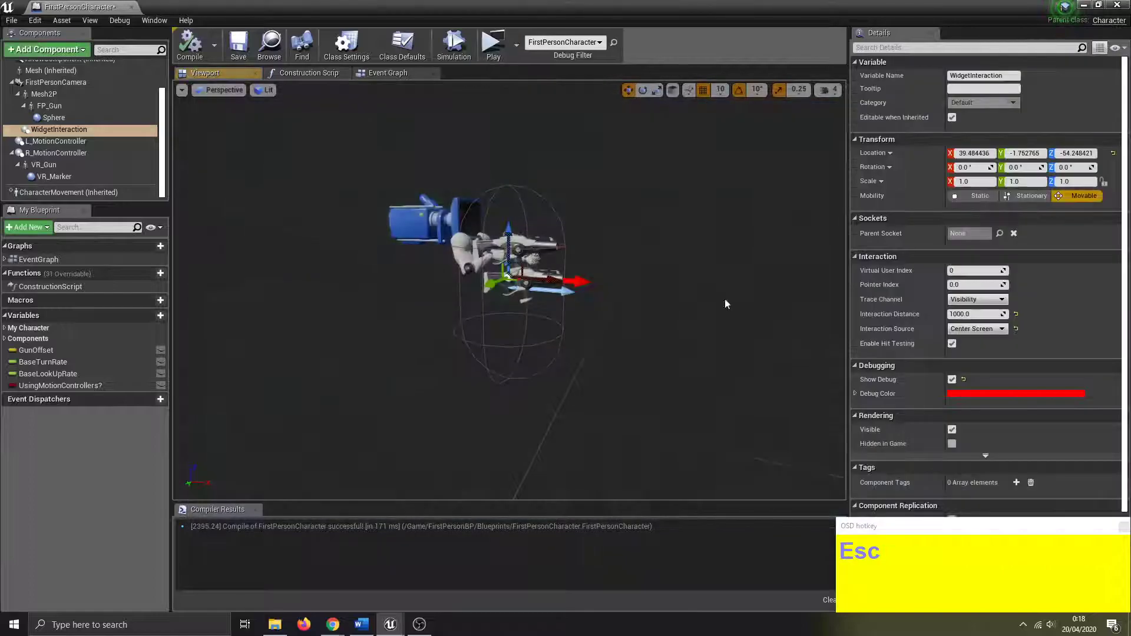
Turn off Enable Hit Testing, compile, and play-test again, trying the interact action and walking up to the panel.
left_click(951, 344)
left_click(190, 44)
left_click(492, 46)
key("f")
key("f")
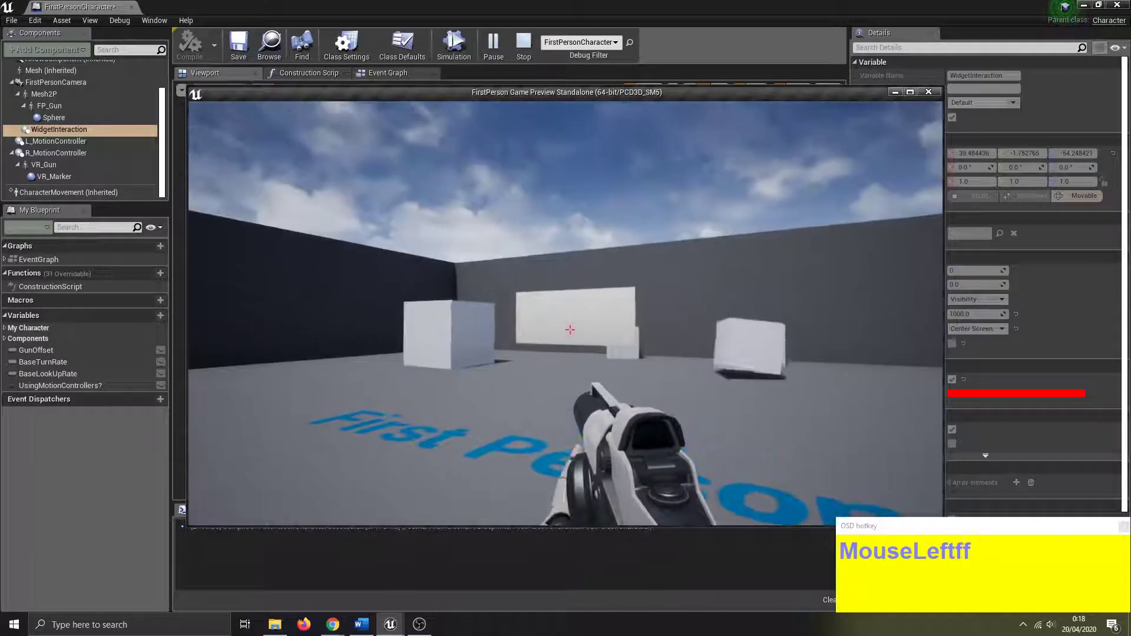
key("w")
key("w")
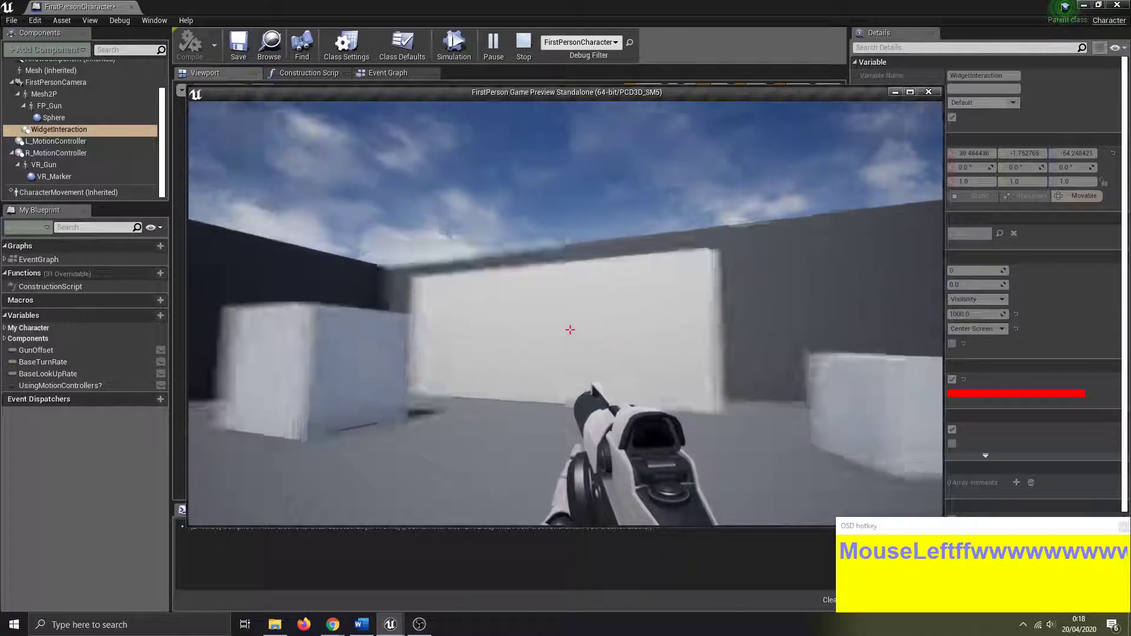
key("w")
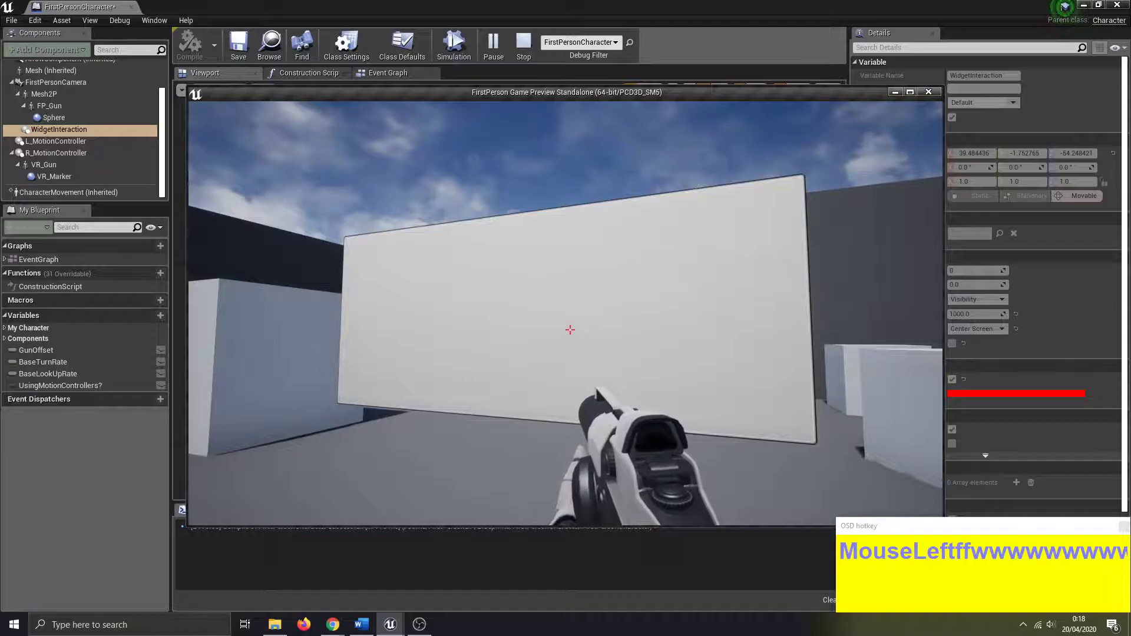
key("Escape")
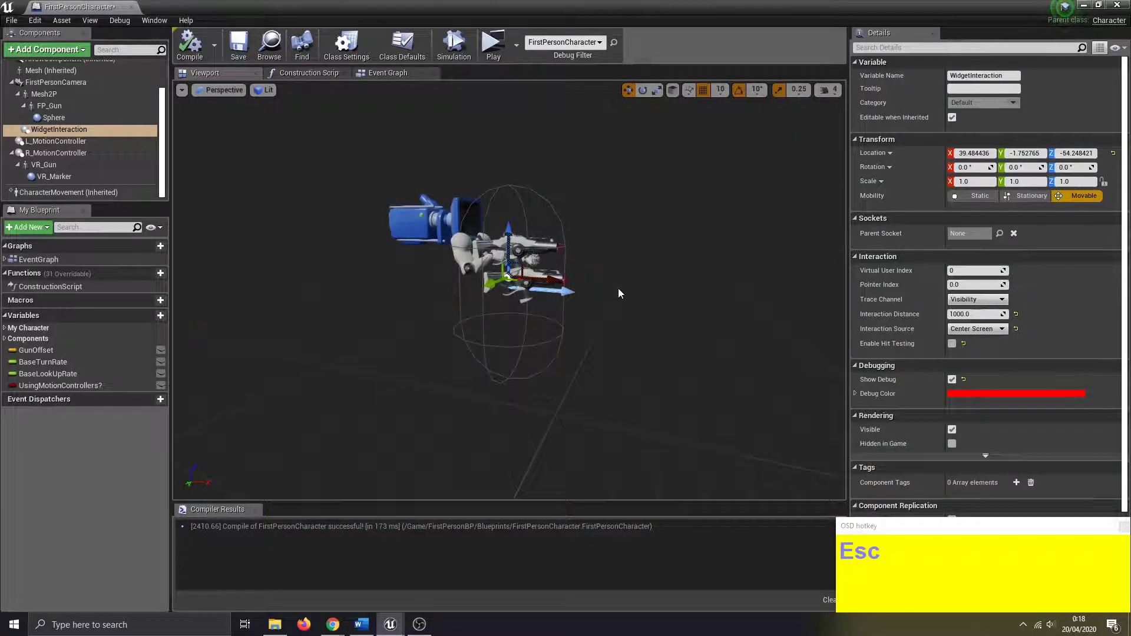